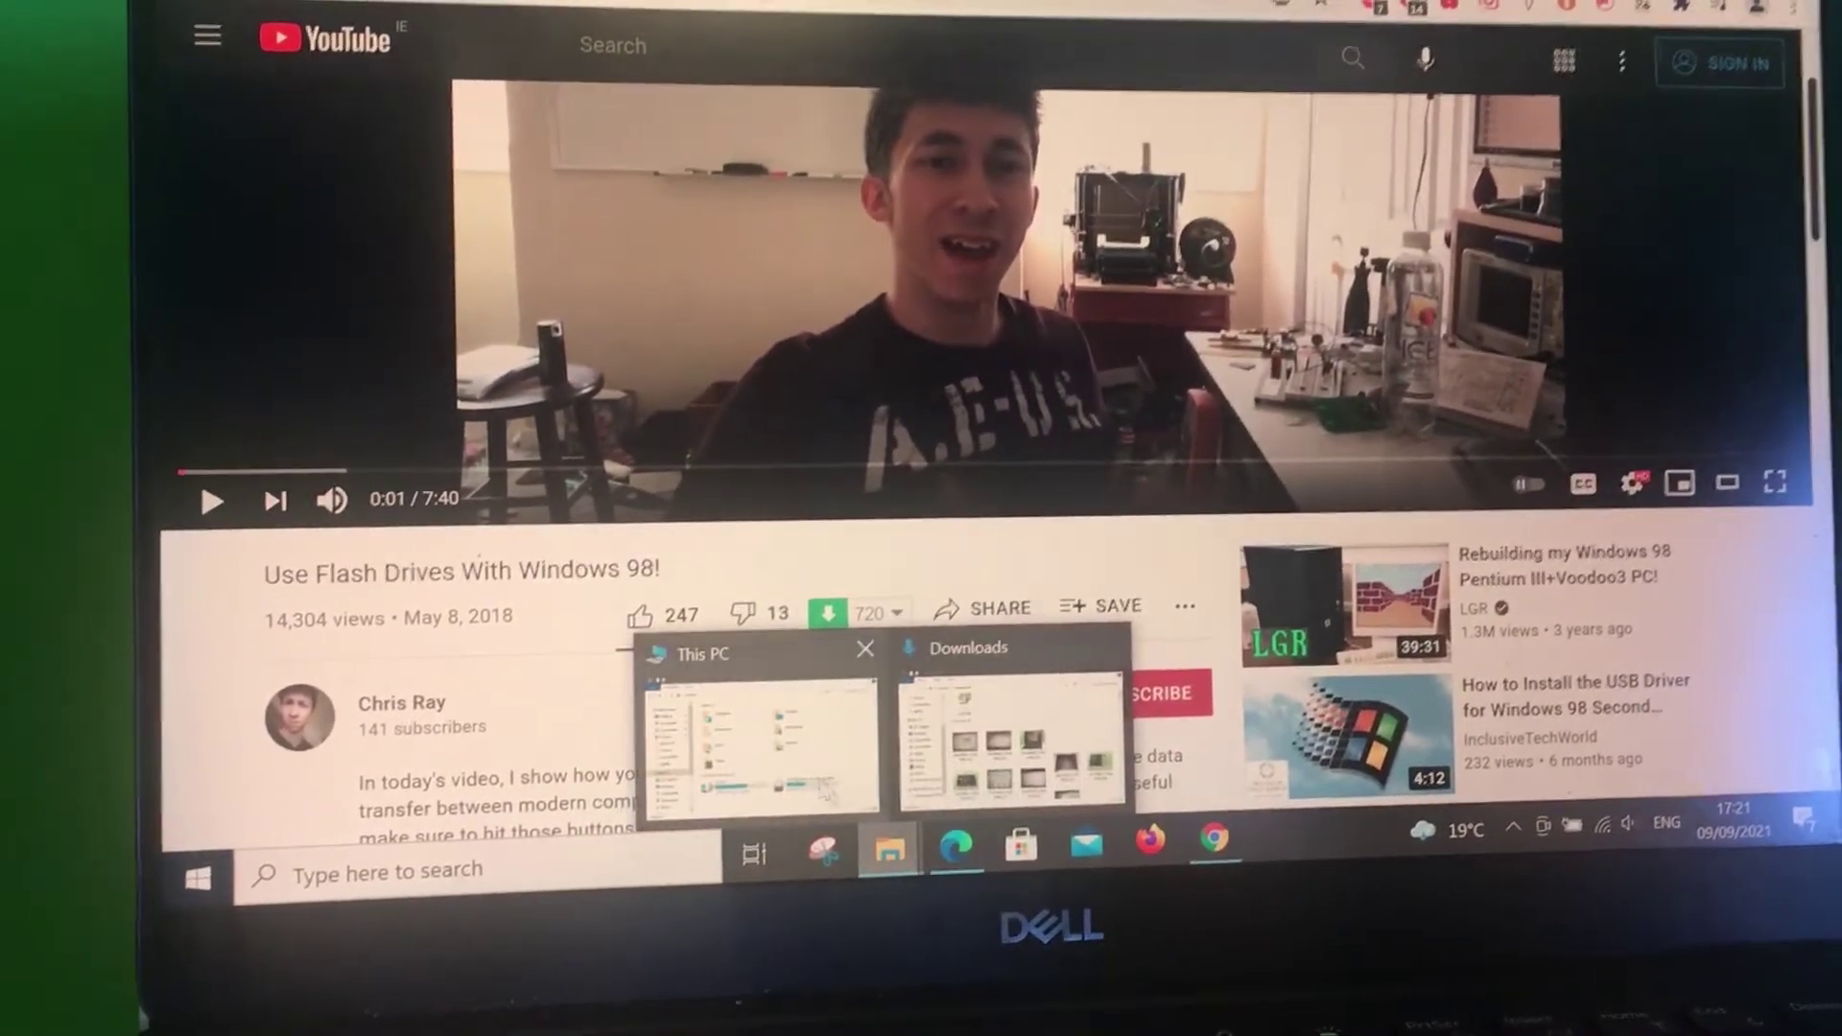
- Bring up the This PC window and the Downloads window listing nusb36e from the taskbar previews
click(824, 788)
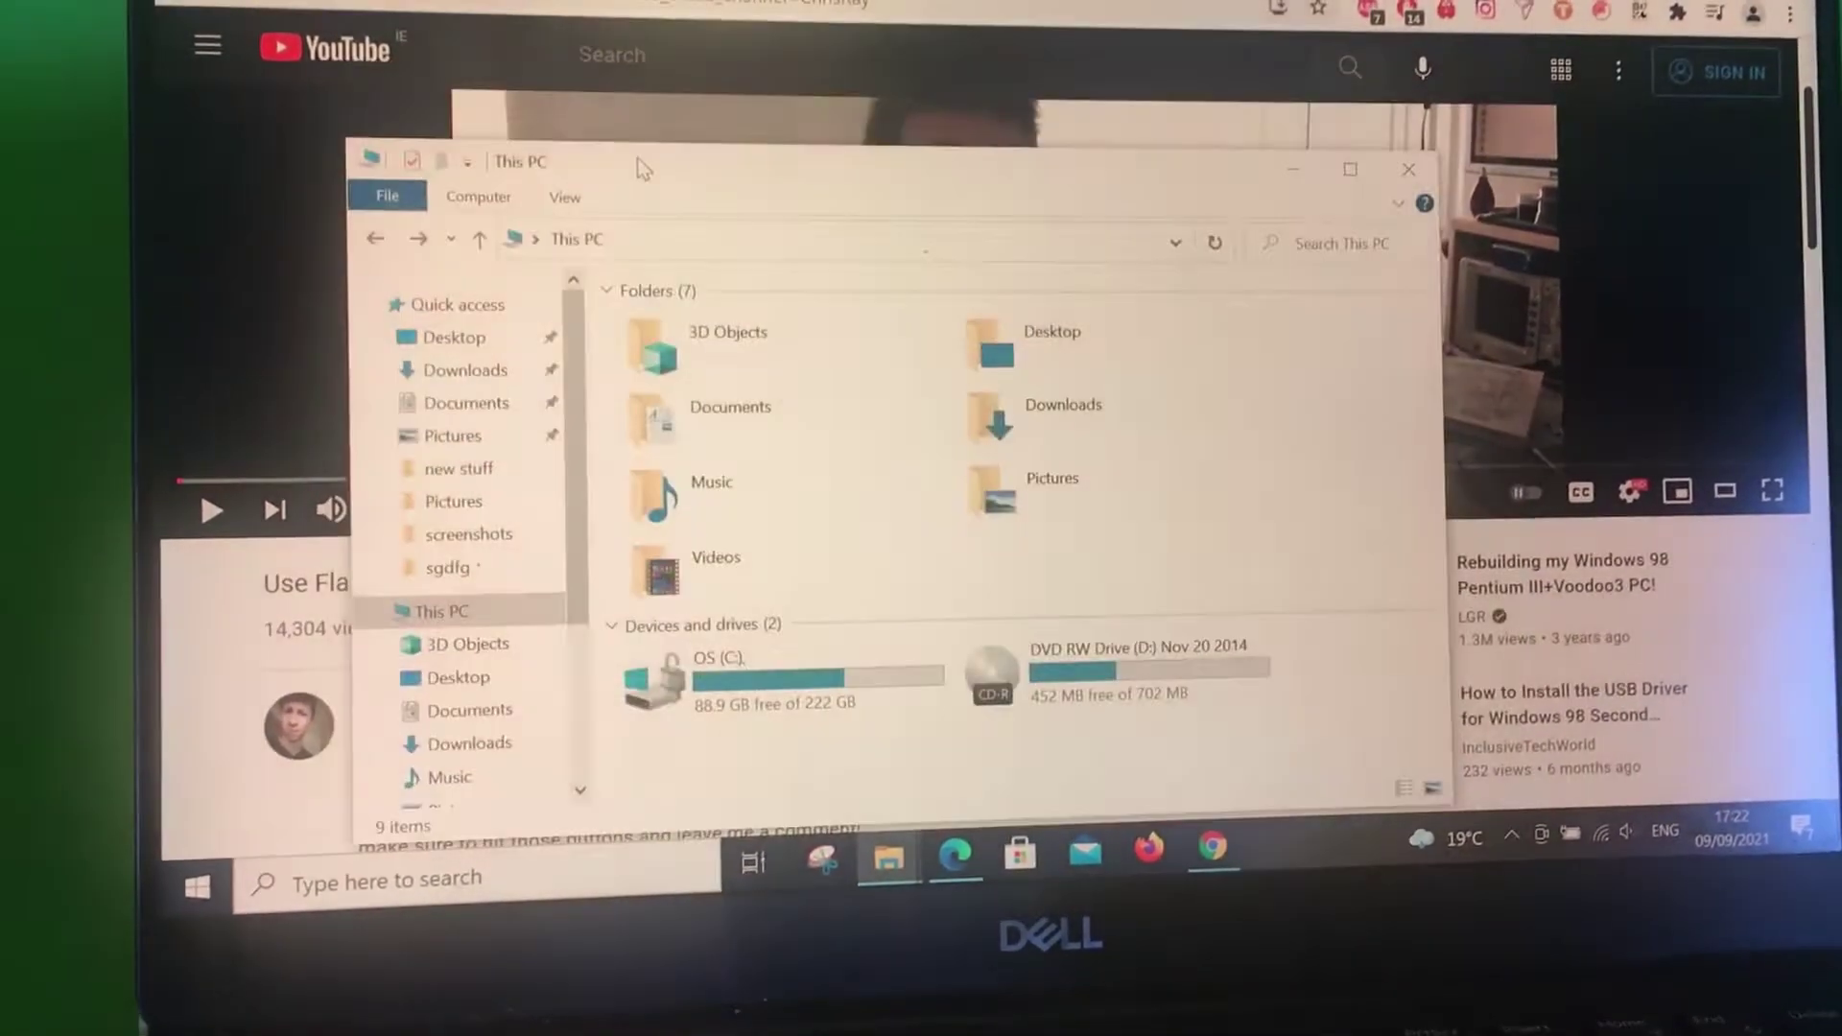
click(1005, 741)
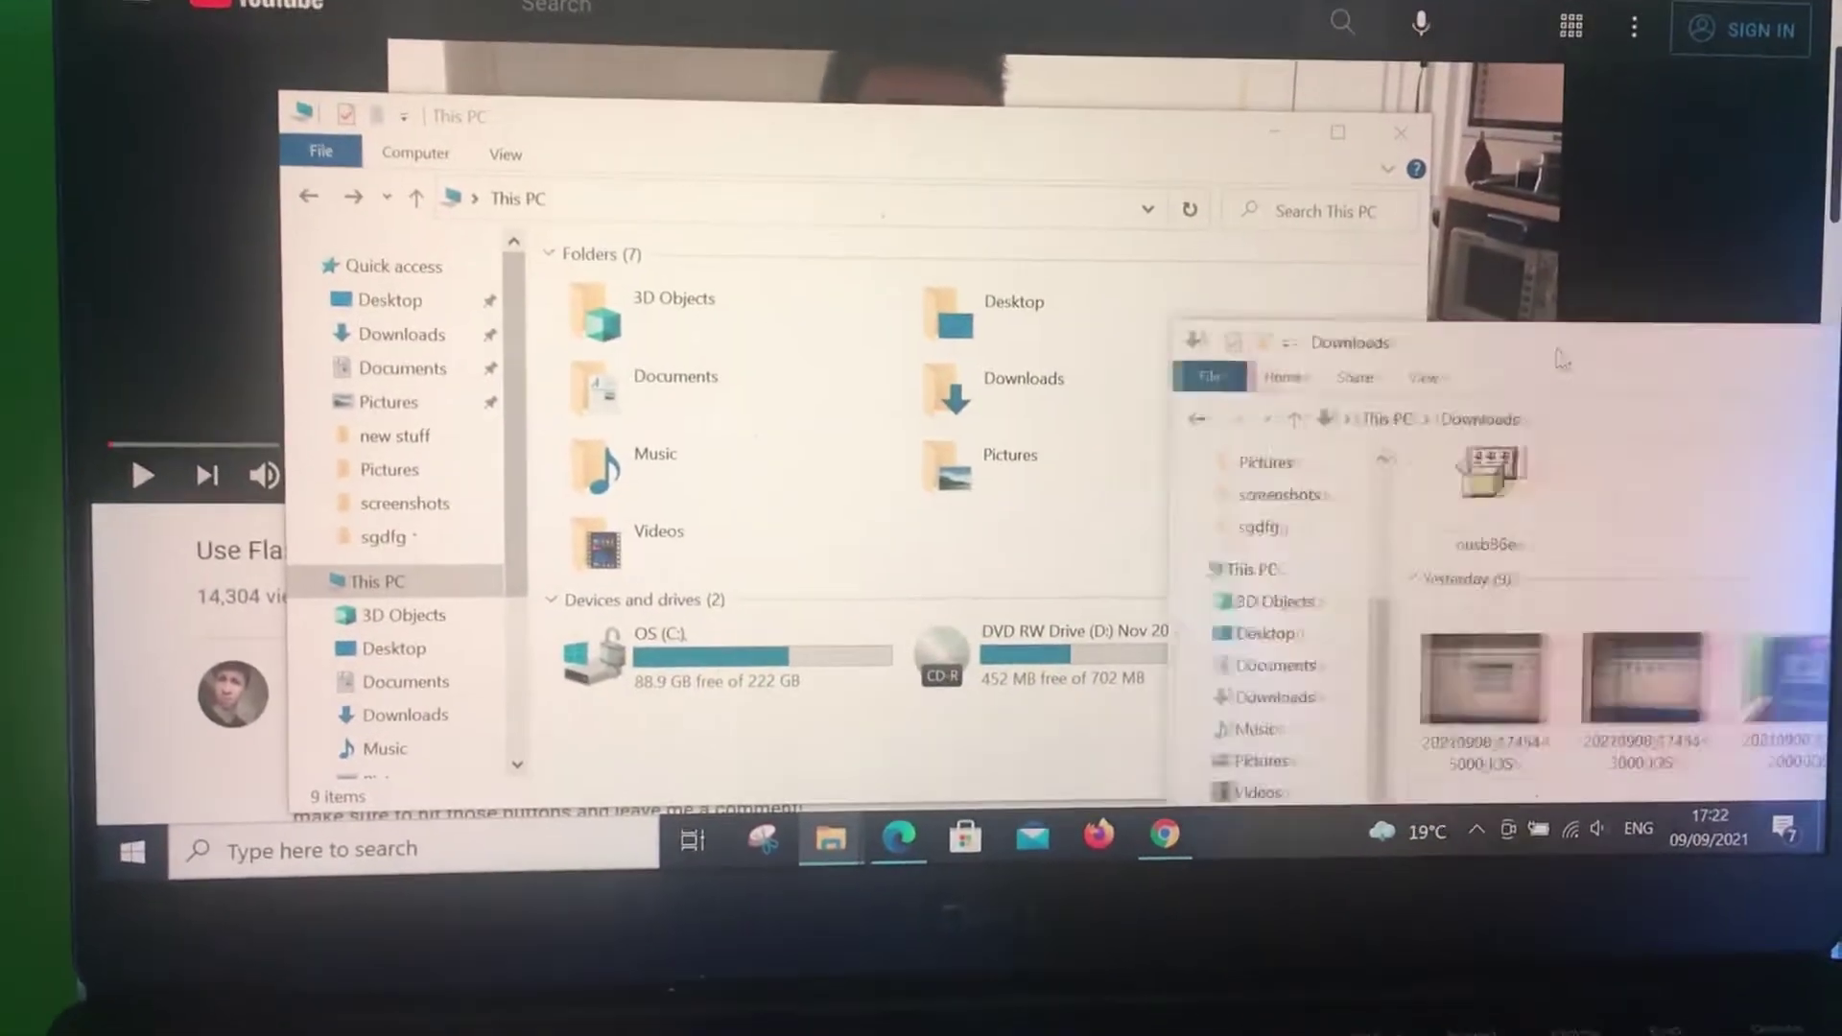
- Reposition the Downloads and This PC windows side by side, with This PC raised in front
drag(1579, 354, 1655, 420)
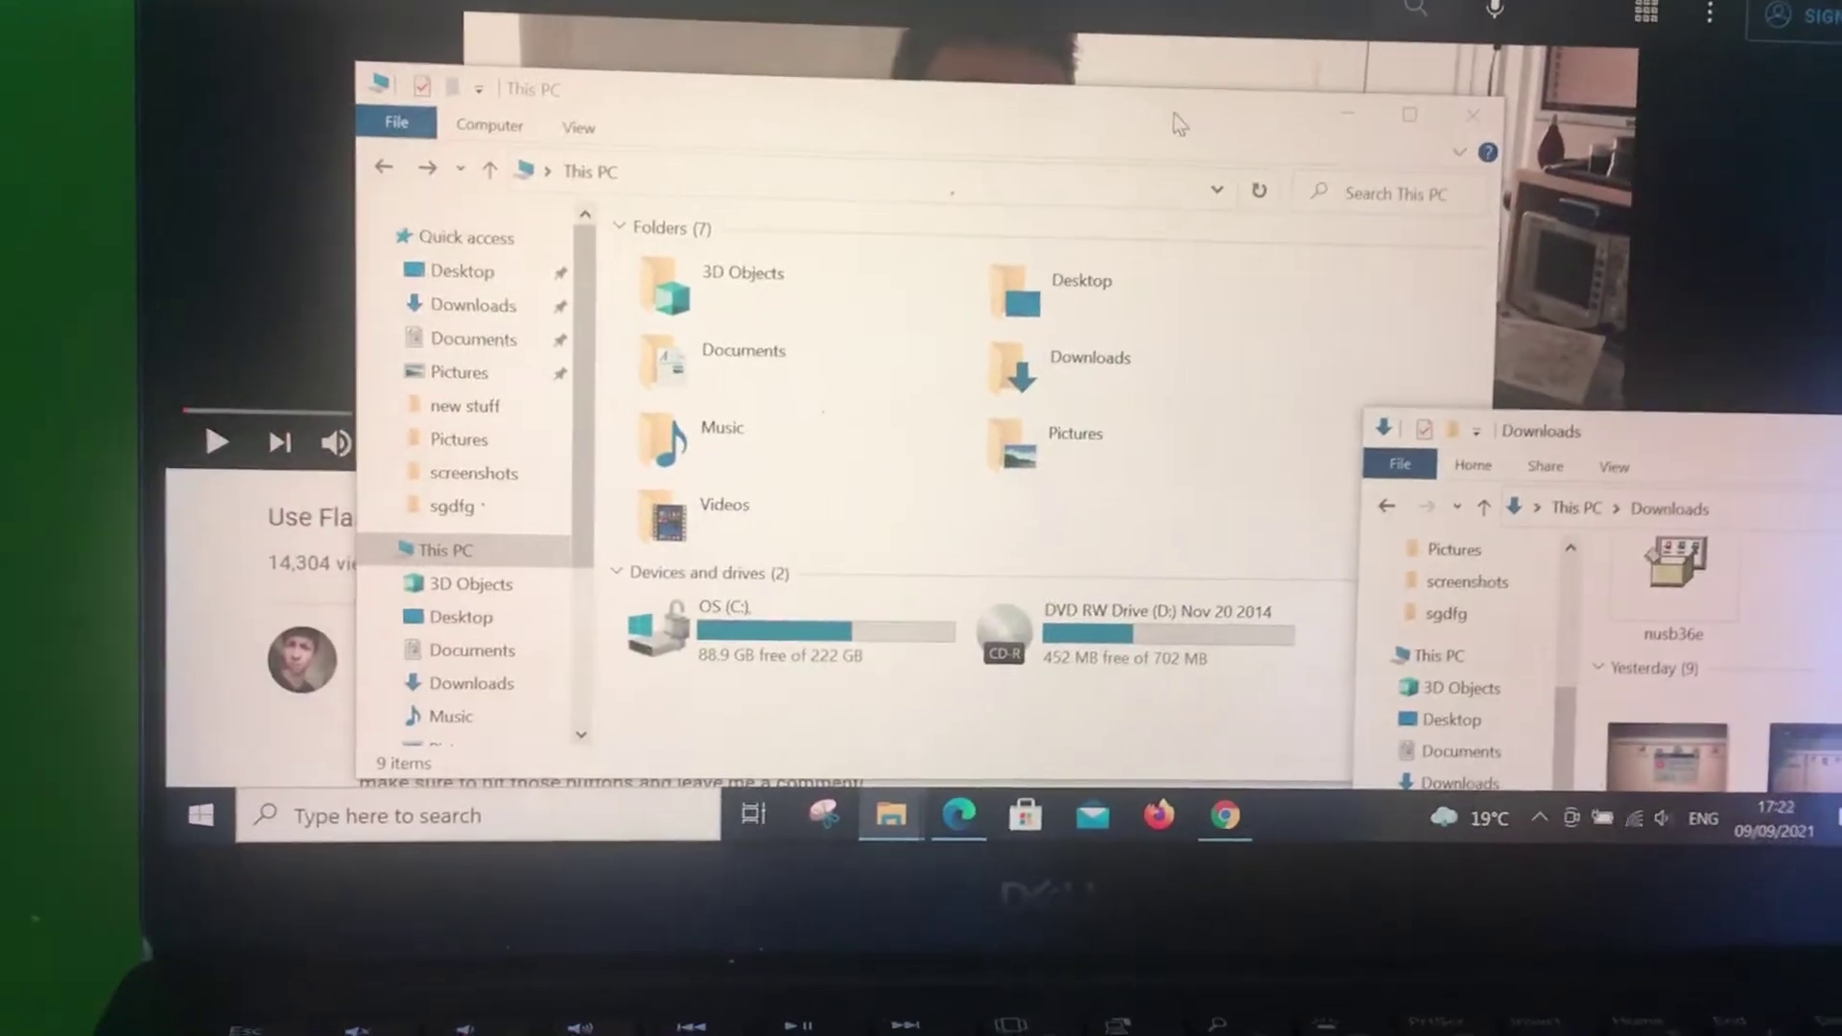
drag(1177, 121, 1094, 127)
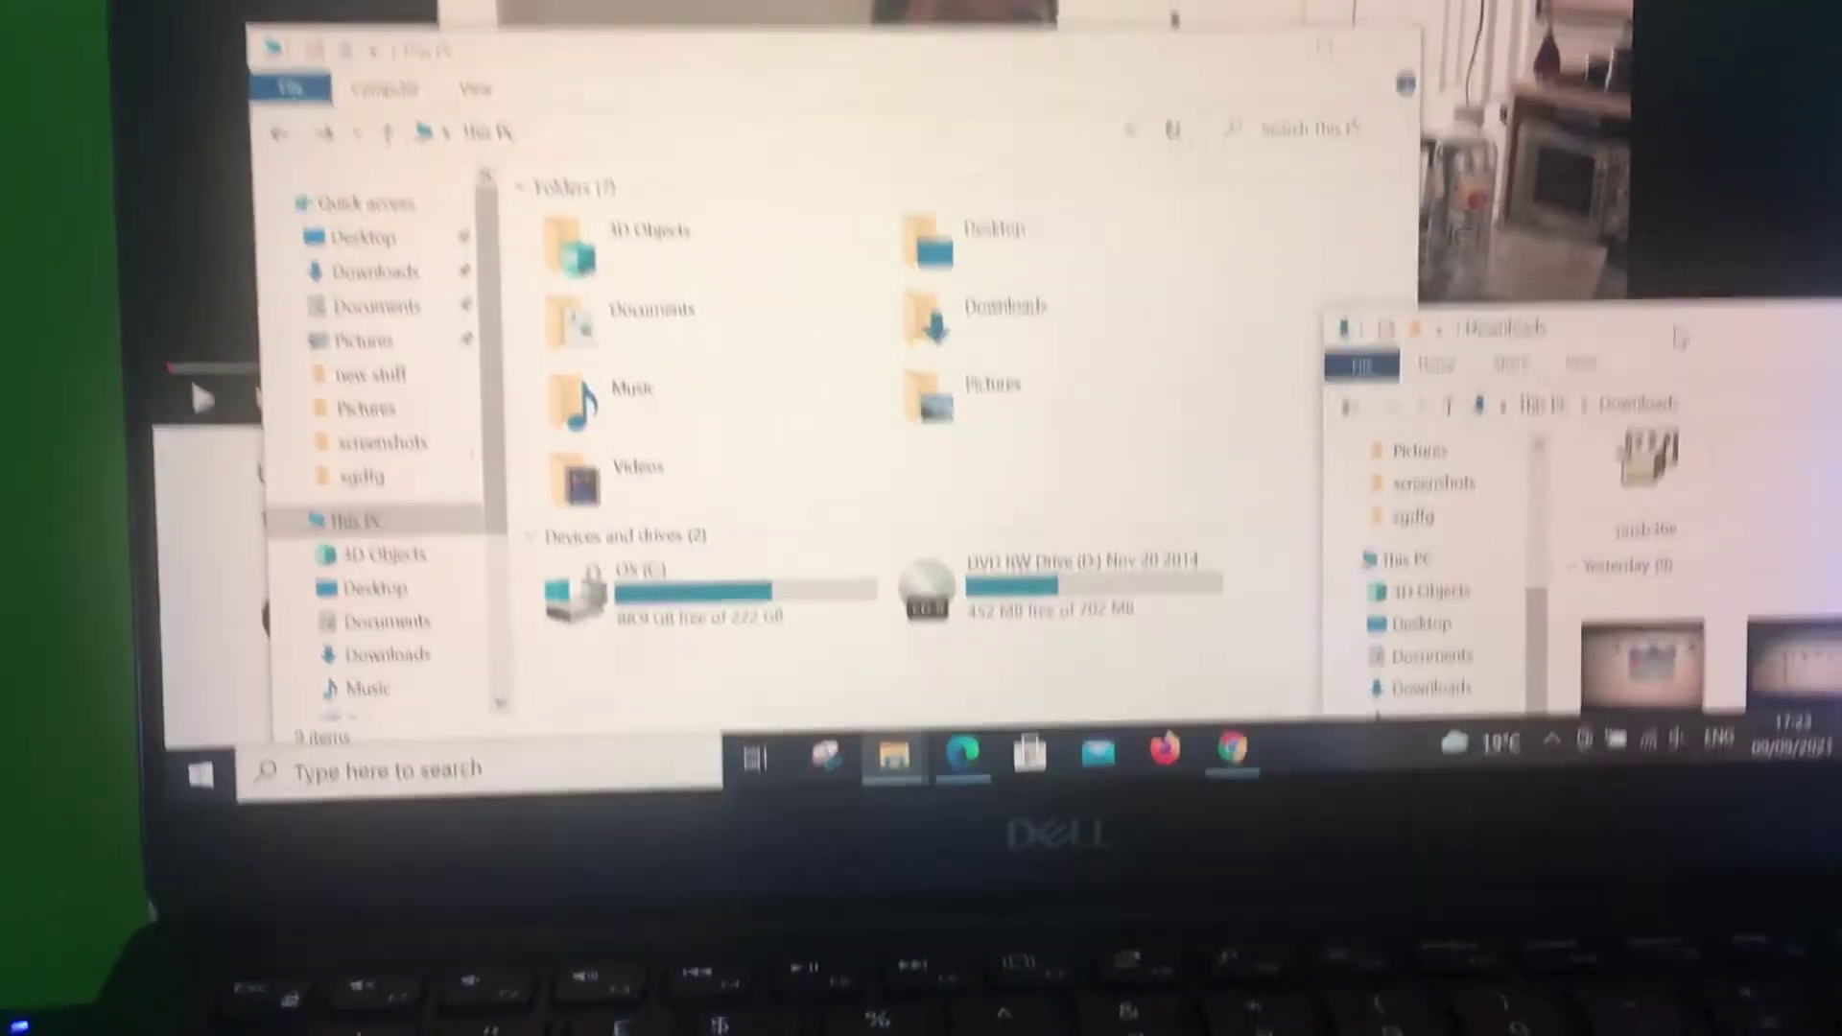
drag(1717, 328, 1684, 216)
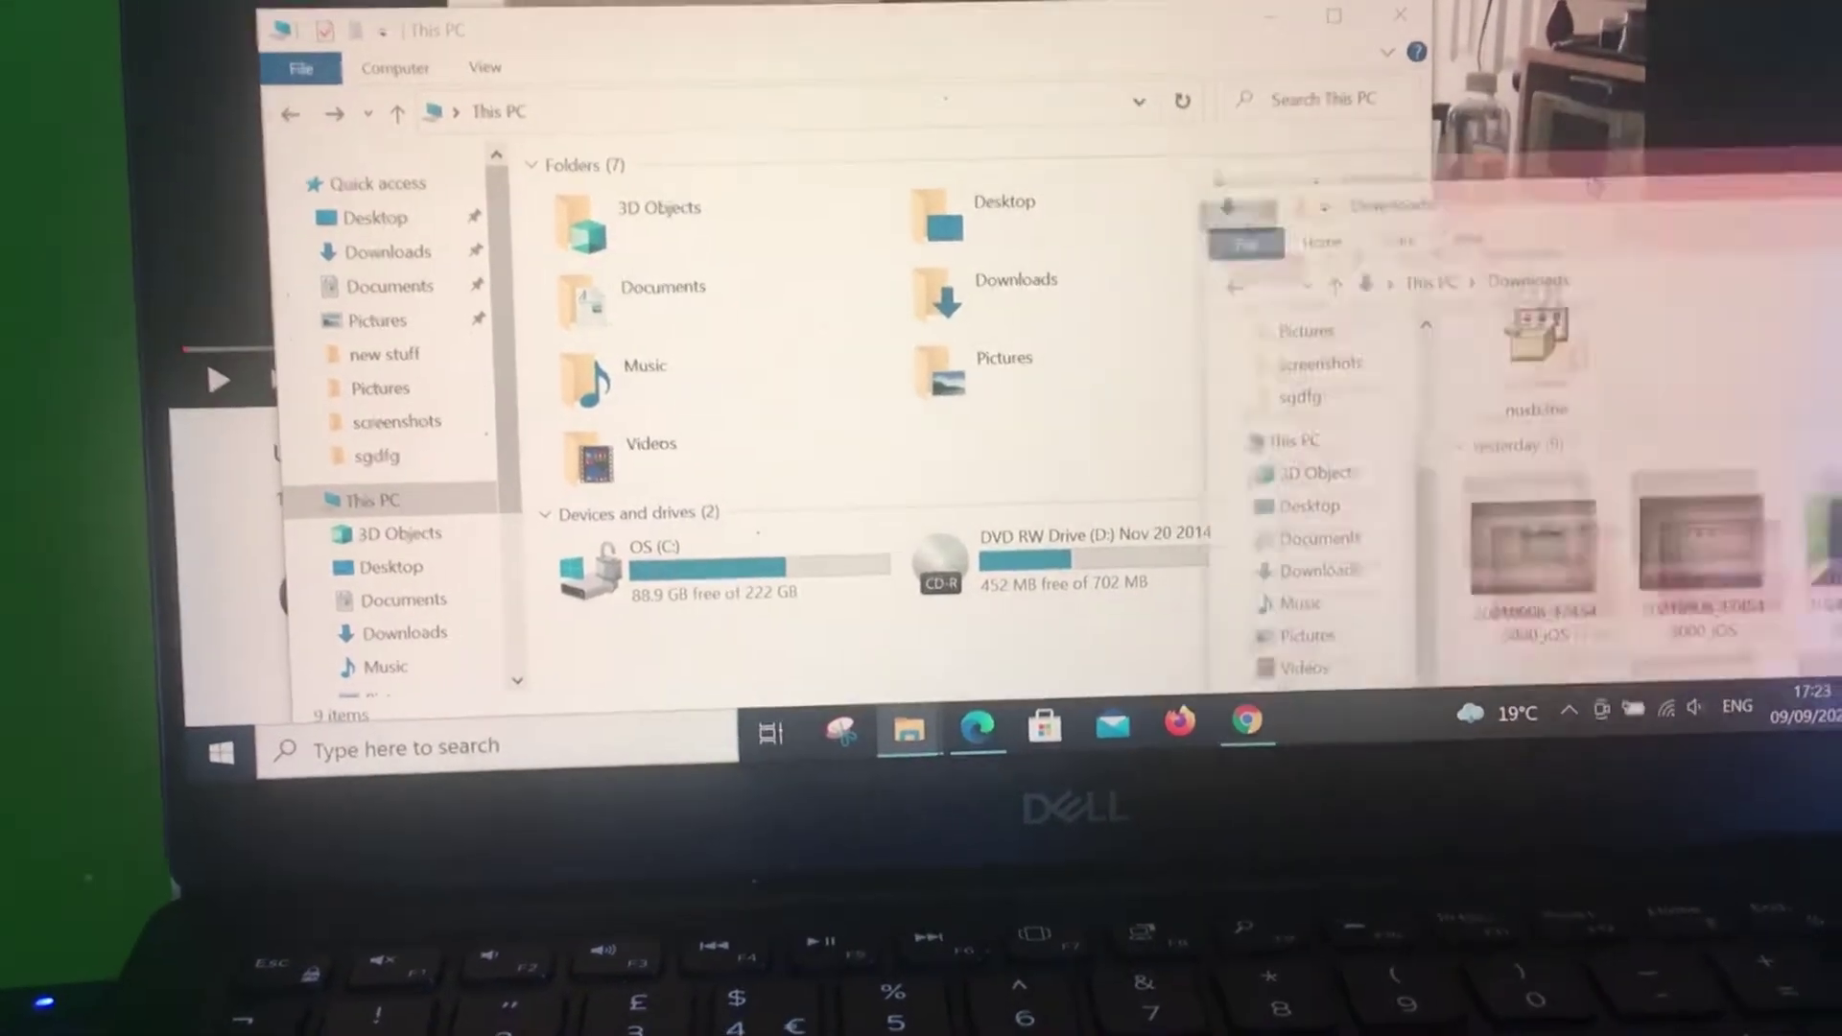
drag(864, 38, 835, 0)
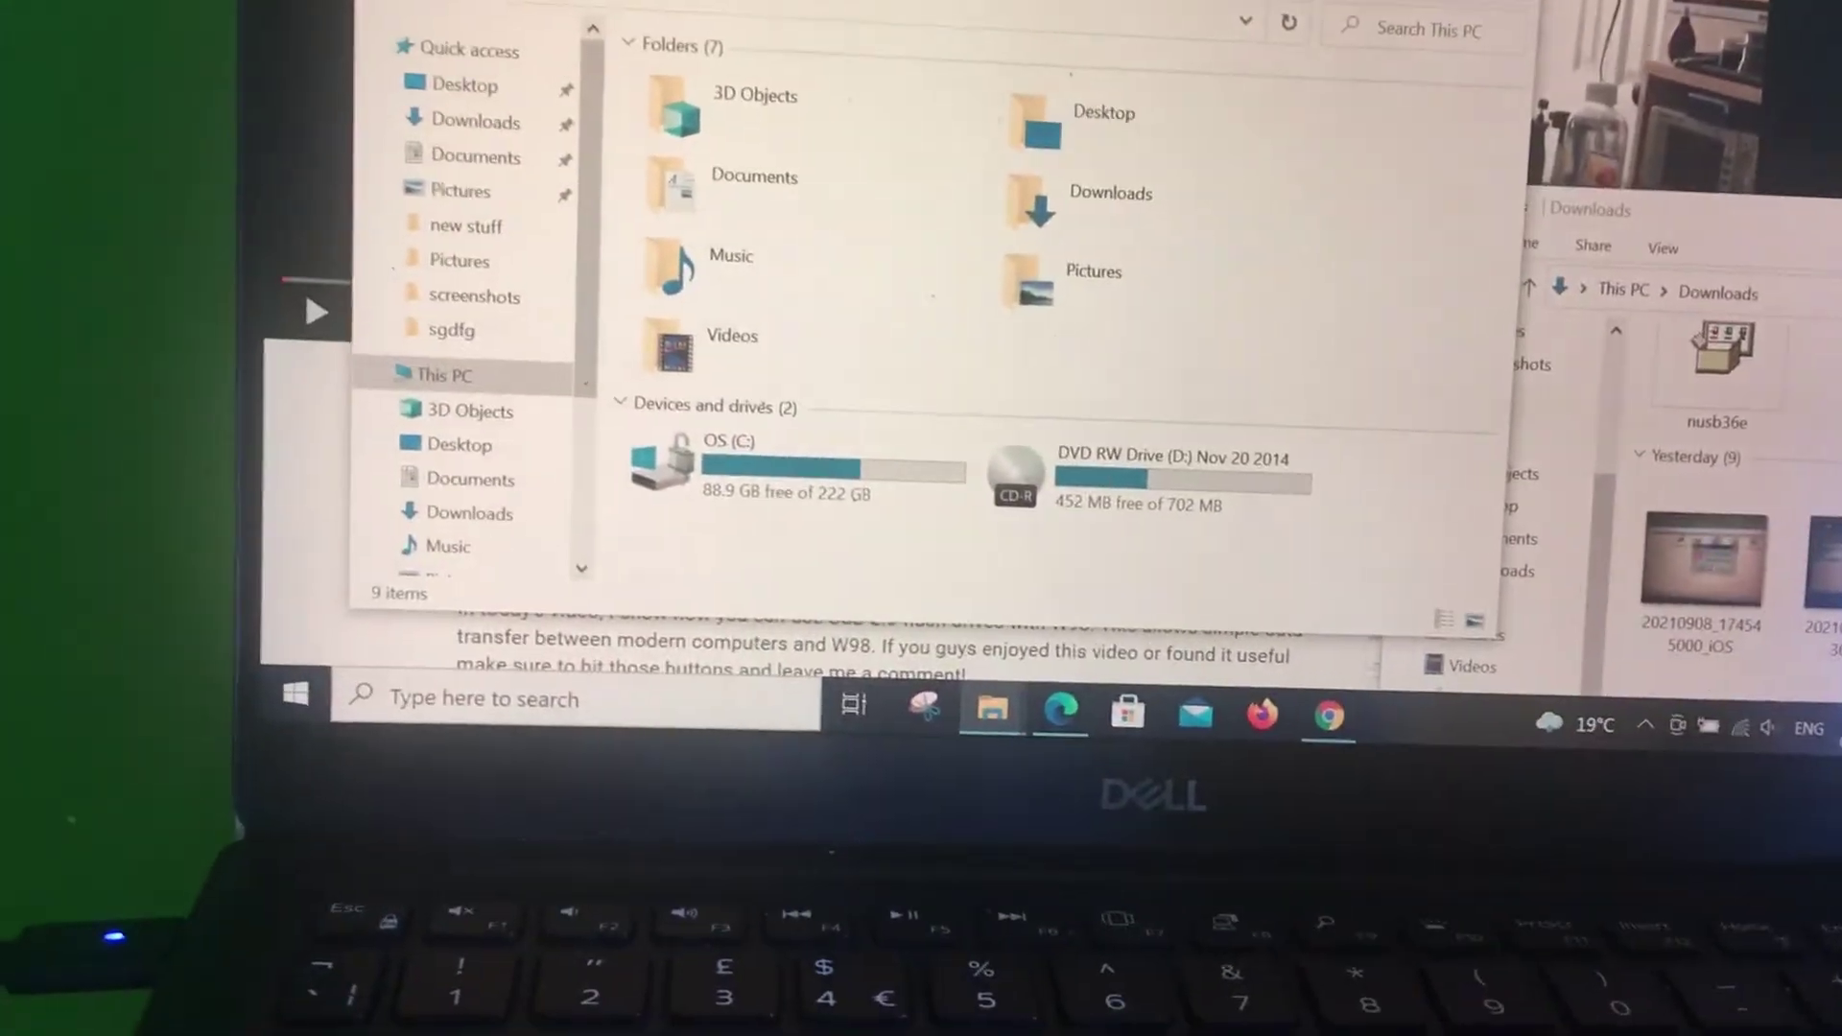
- Confirm nusb36e sits on DVD RW Drive (D:) as ready to be written, then go back to This PC
click(984, 731)
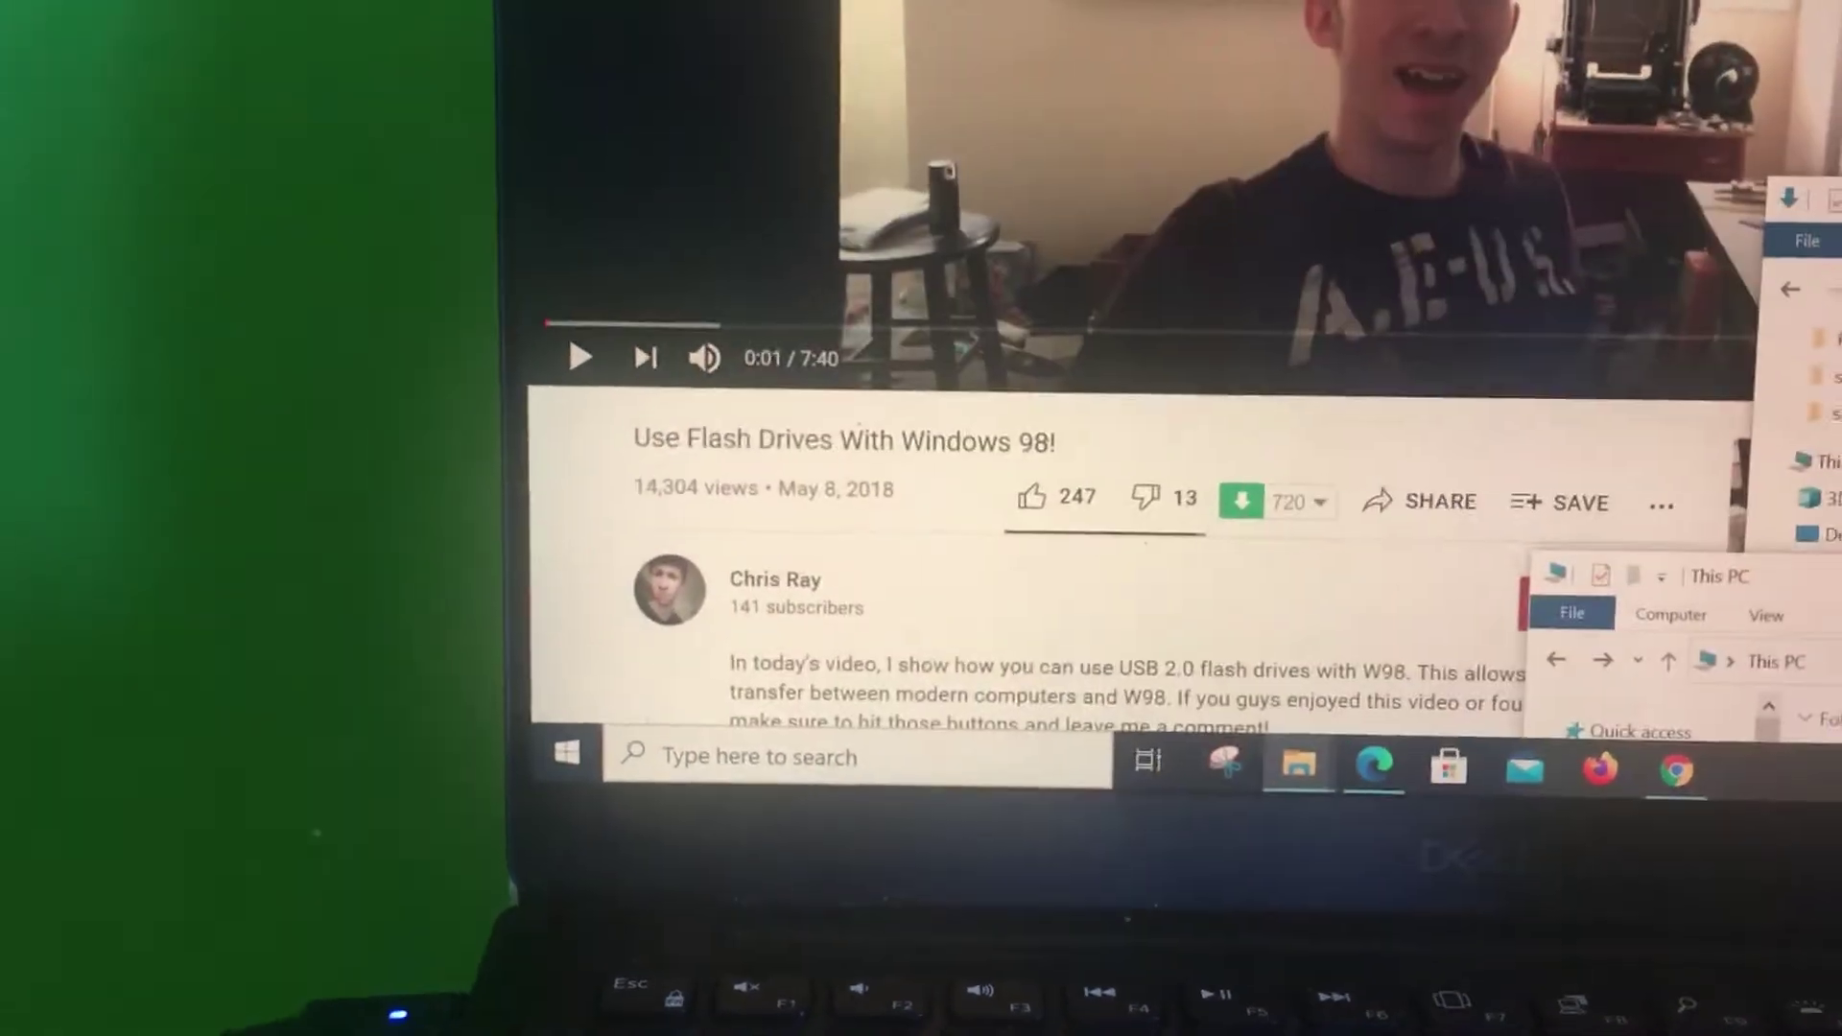
click(1288, 772)
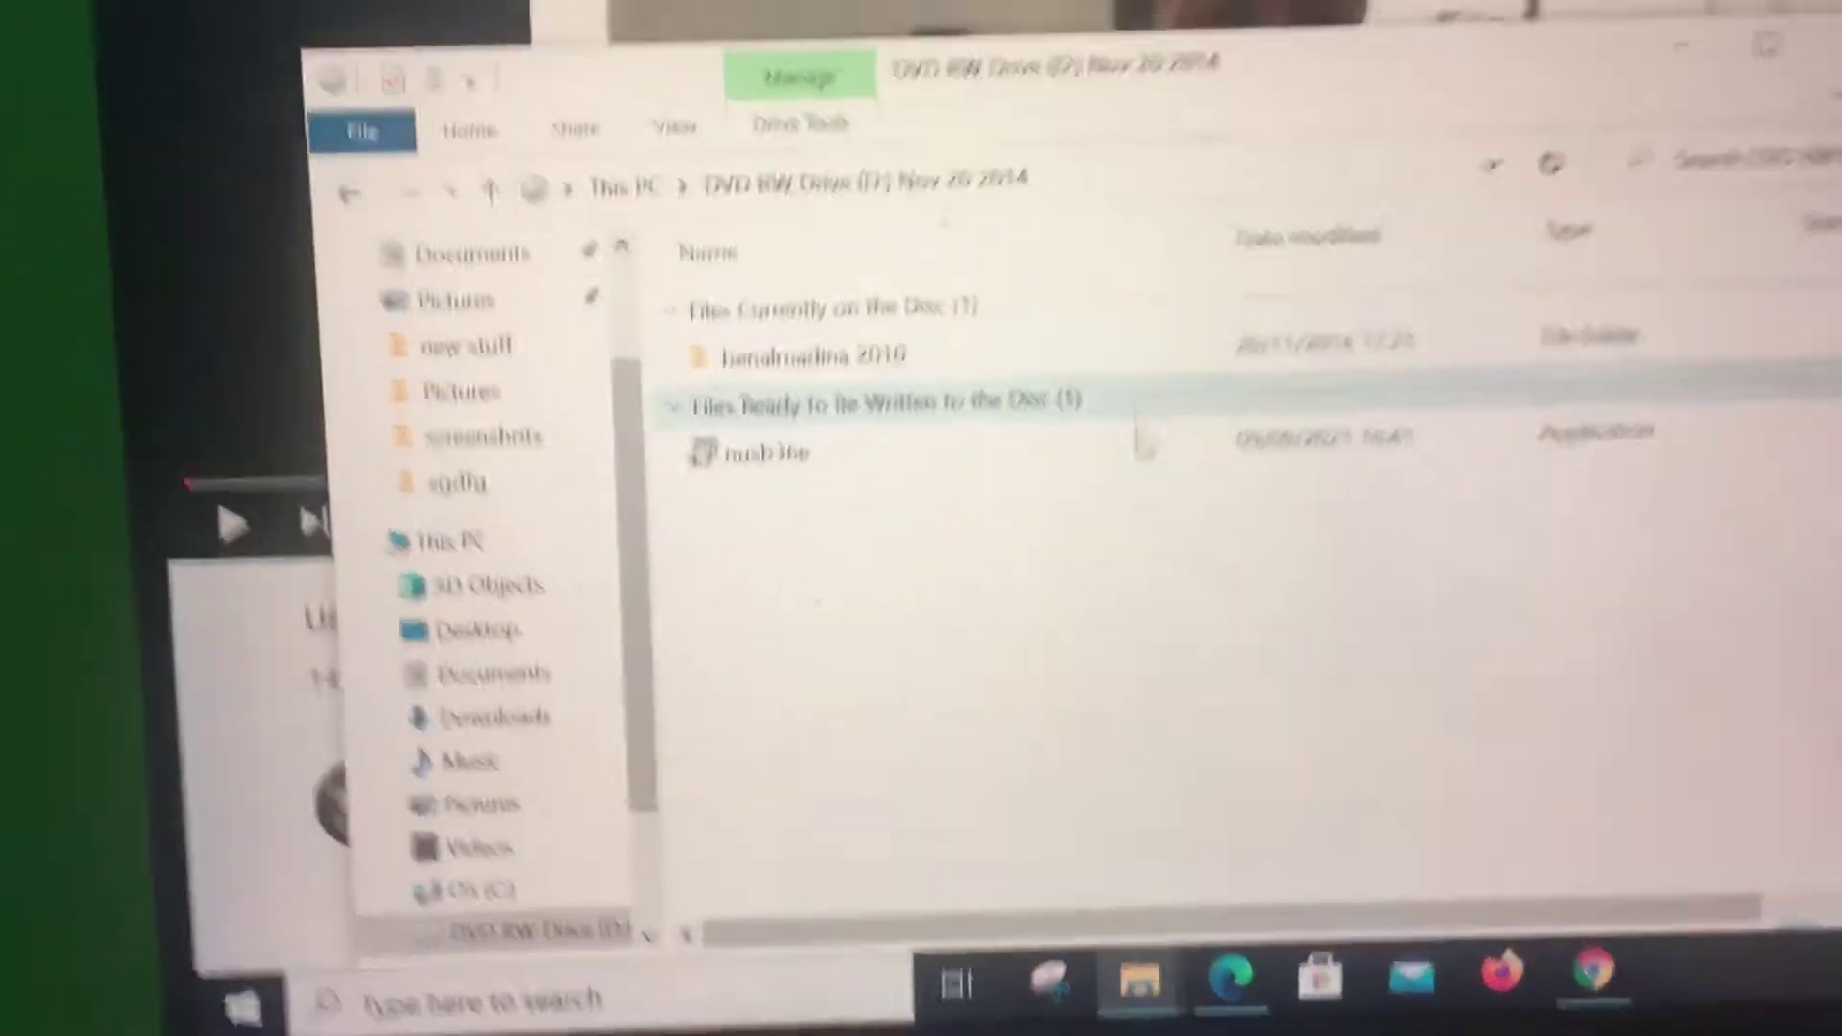
click(1123, 440)
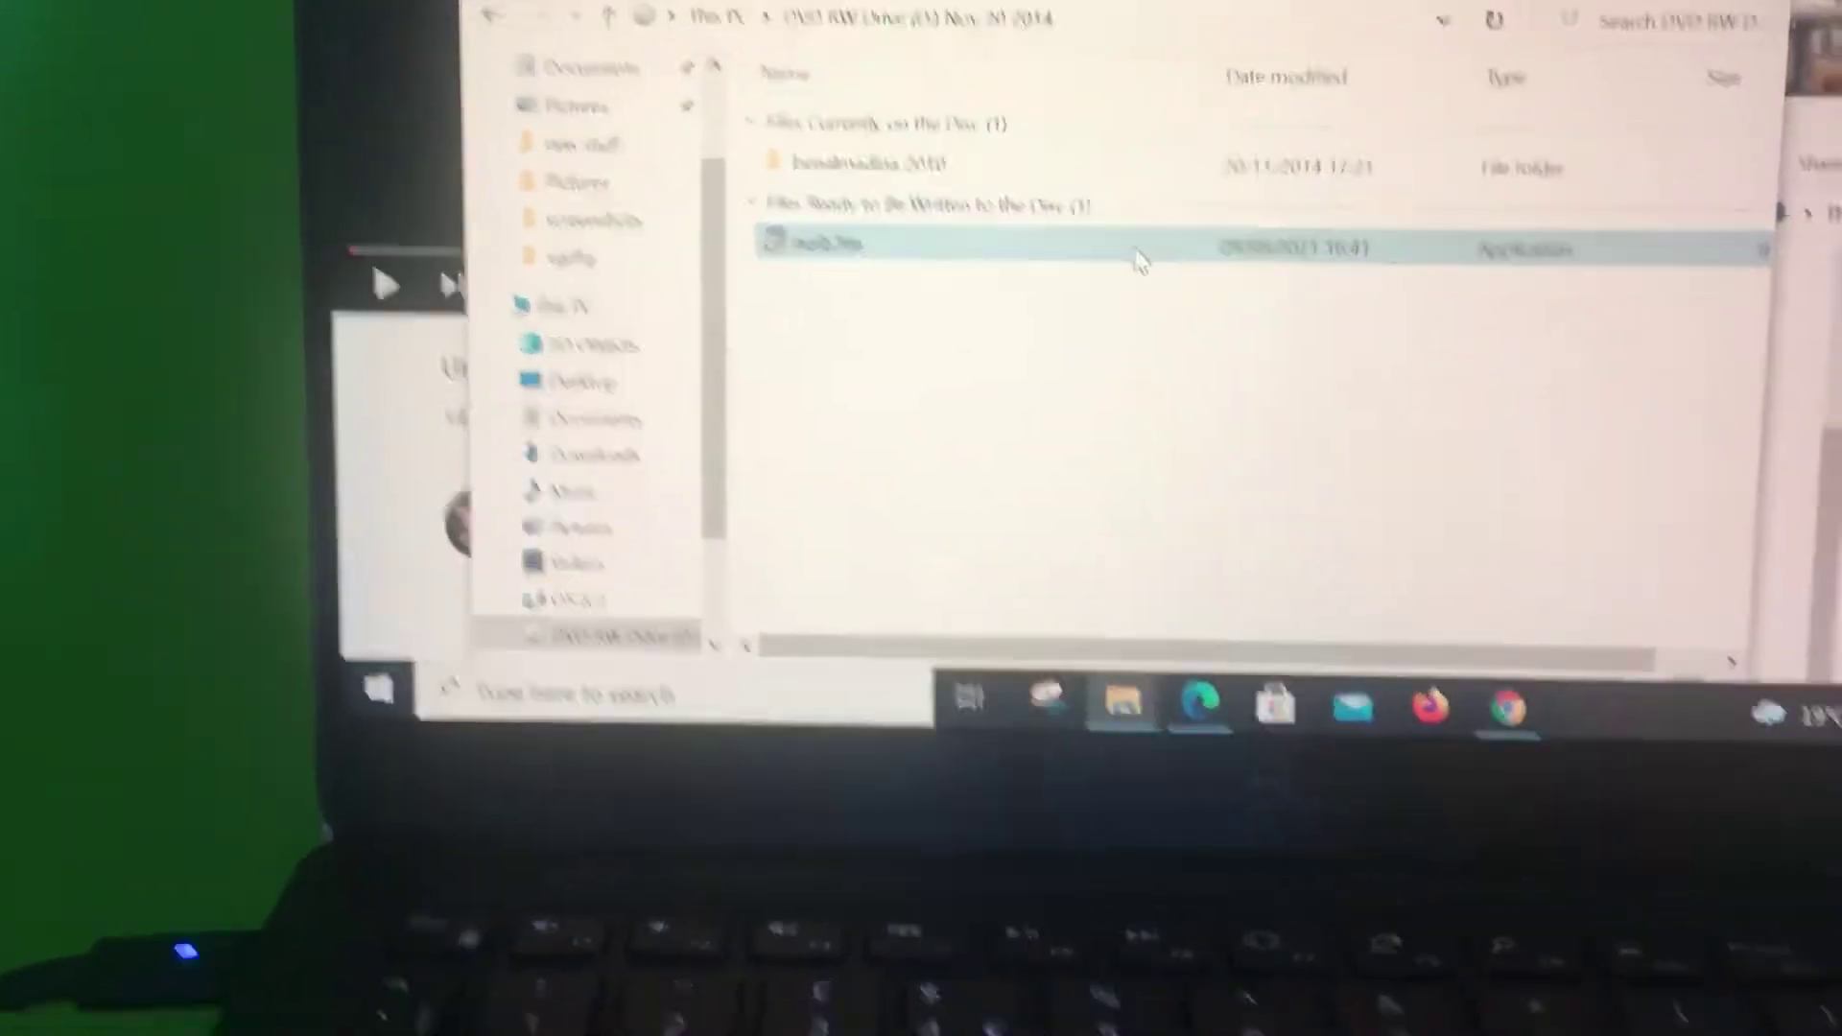
right_click(1138, 260)
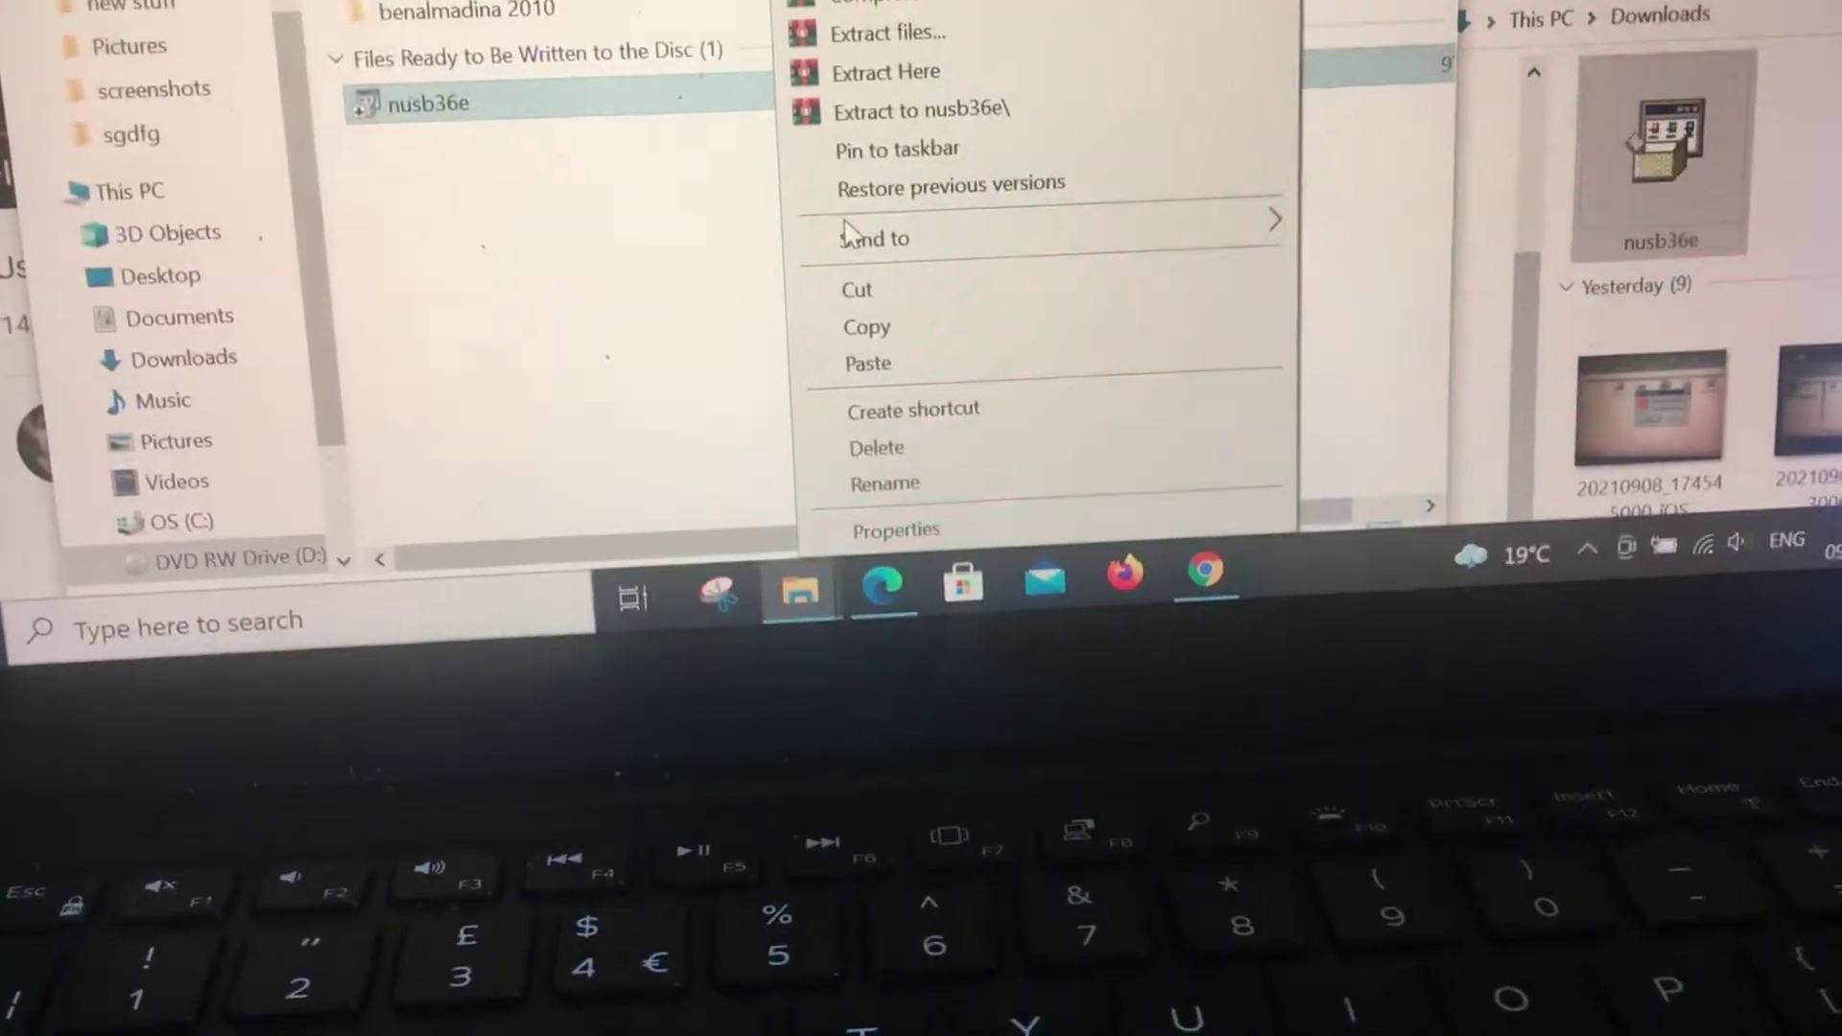
key(Escape)
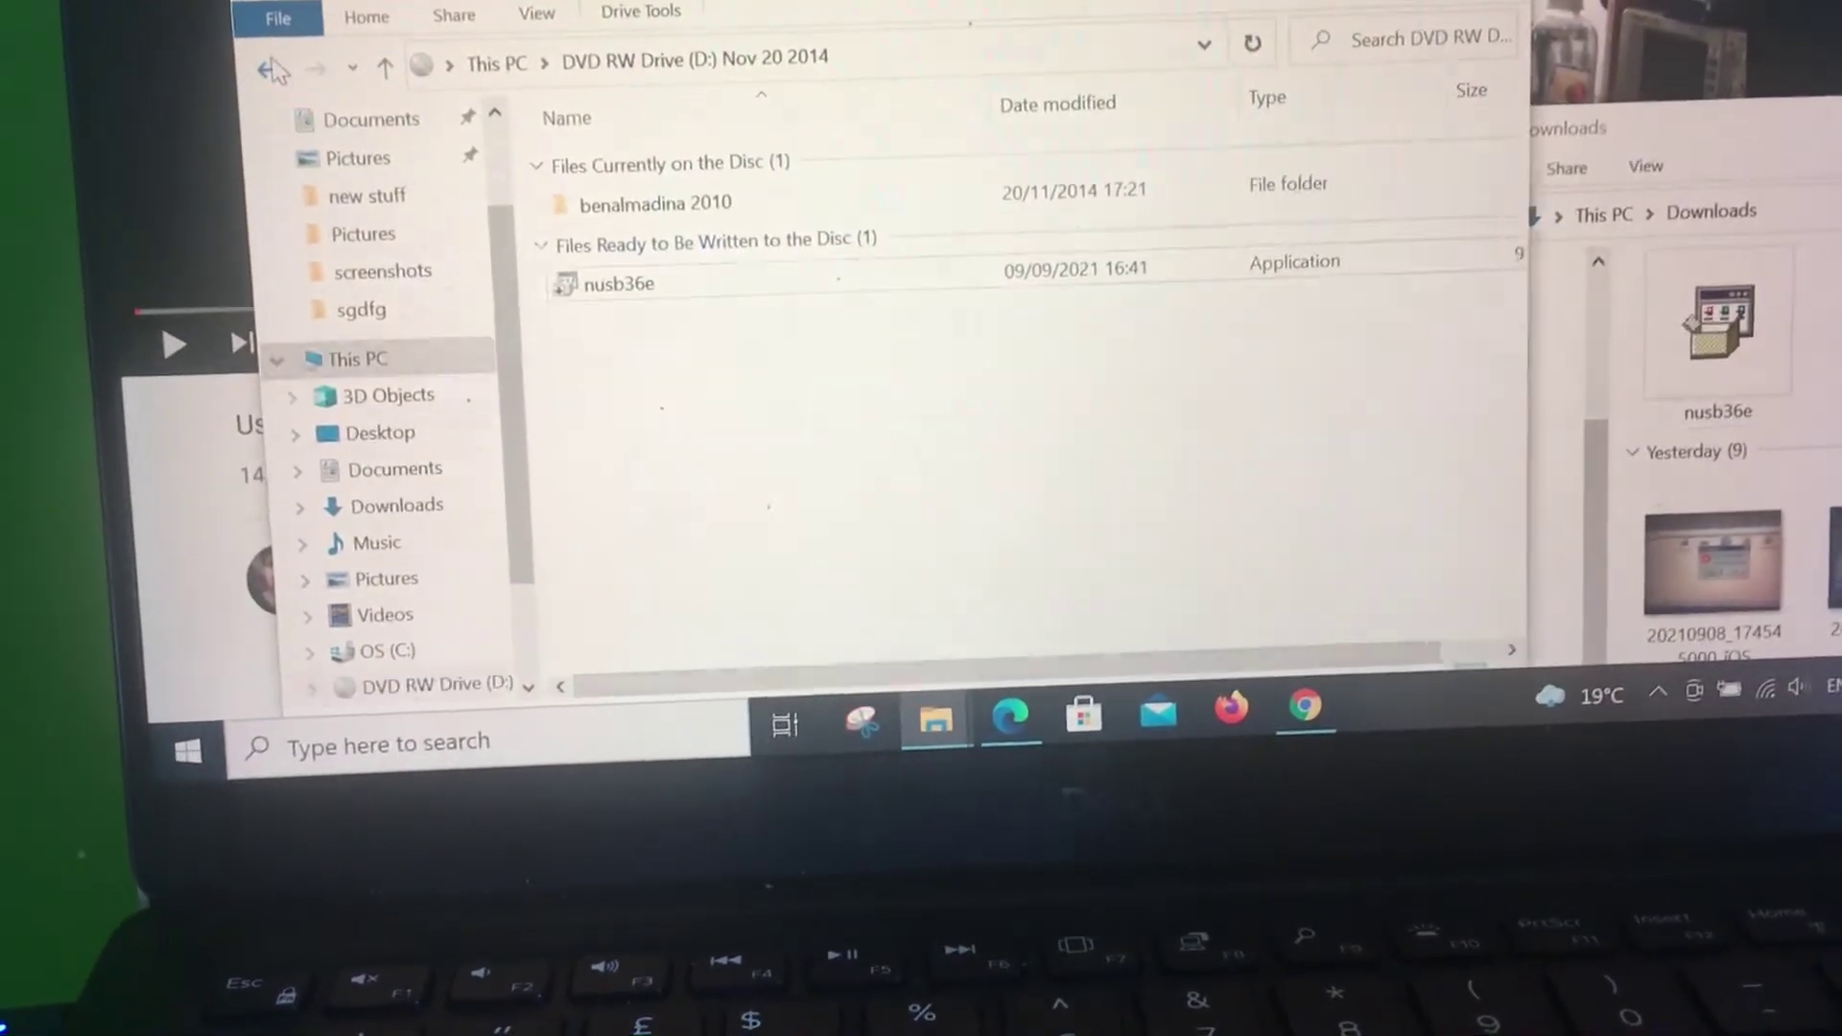
click(268, 68)
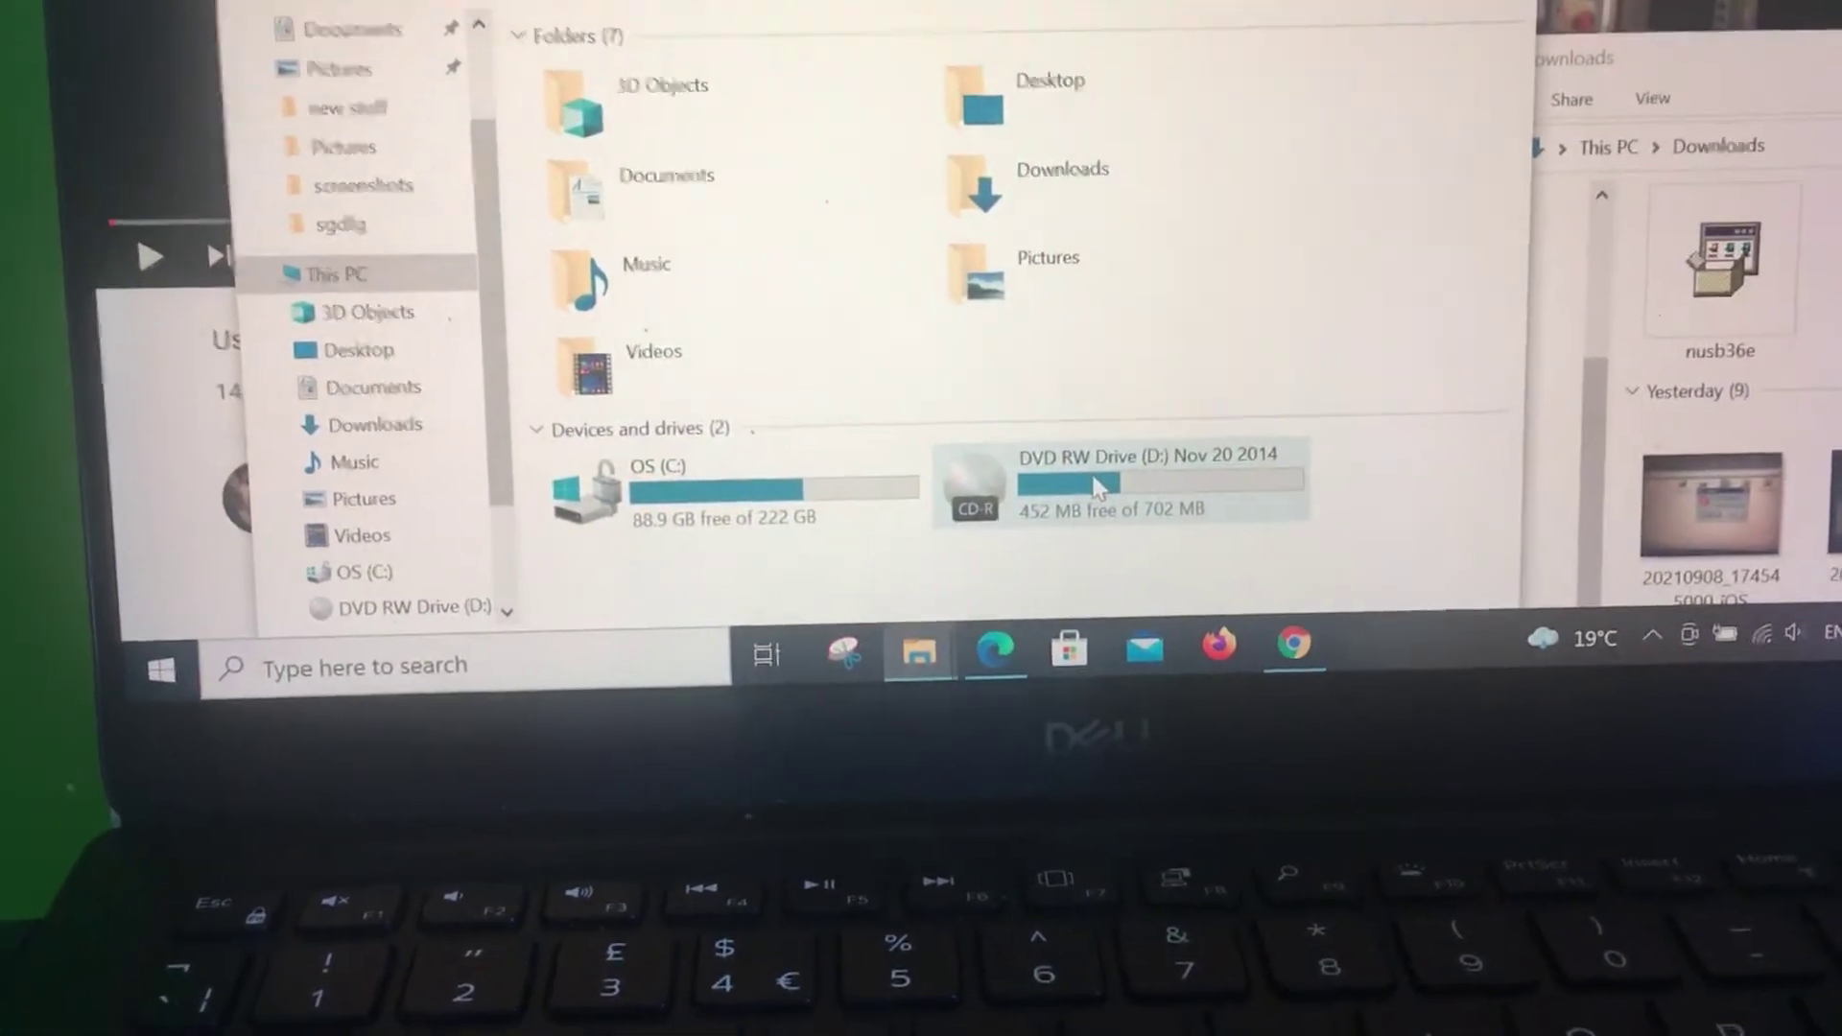
- Start Burn to disc from the DVD RW Drive (D:) context menu to write nusb36e
mouse_move(1119, 481)
right_click(1087, 457)
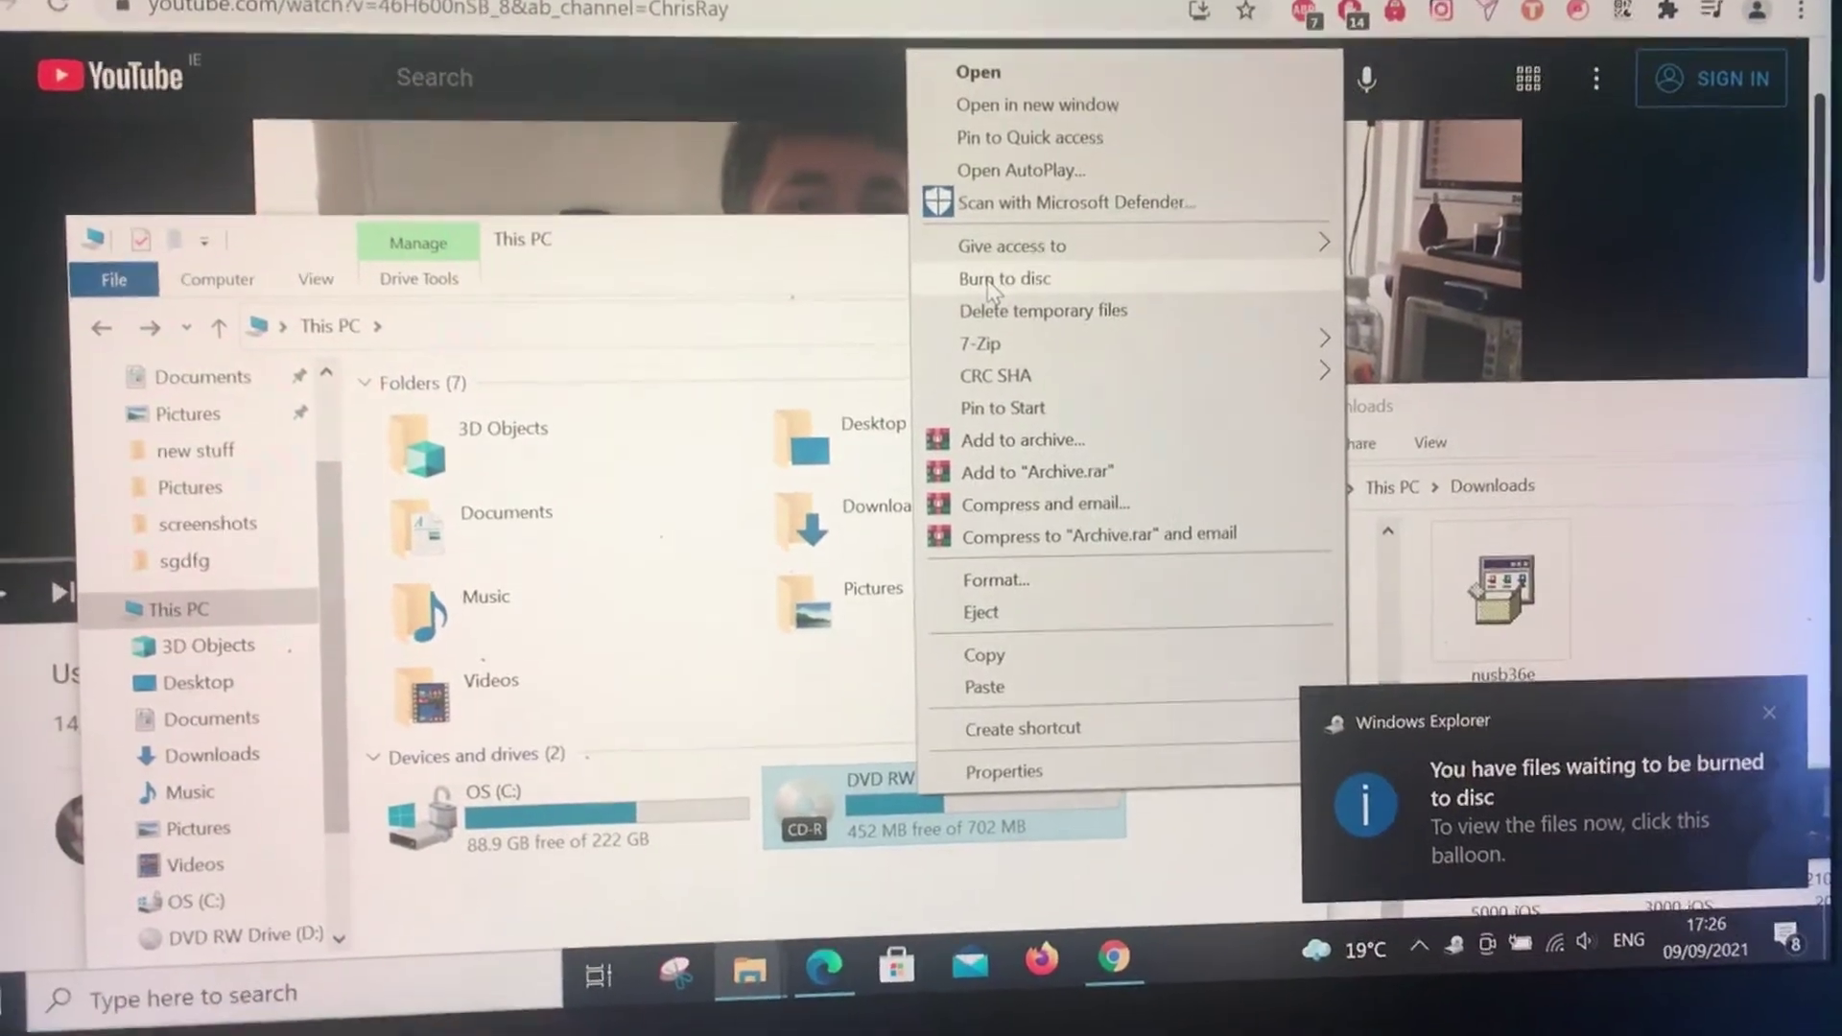
click(990, 295)
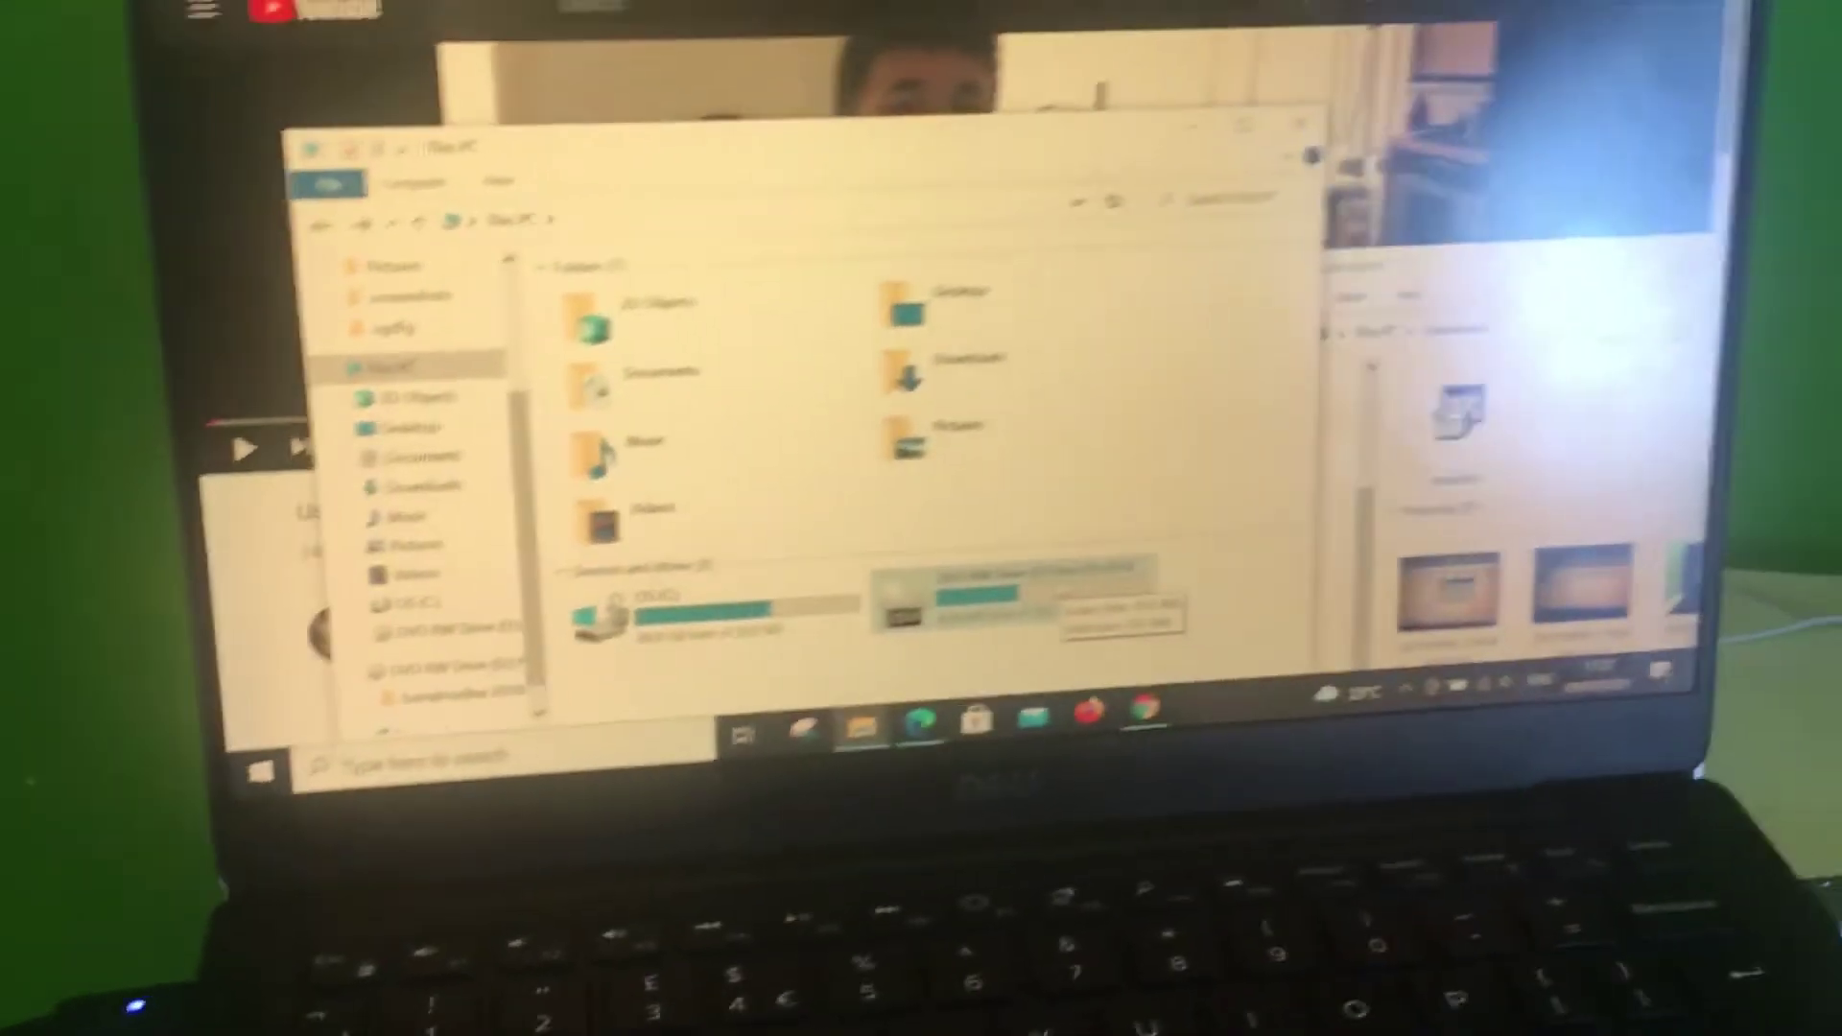
- Select DVD RW Drive (D:) in This PC
click(1007, 597)
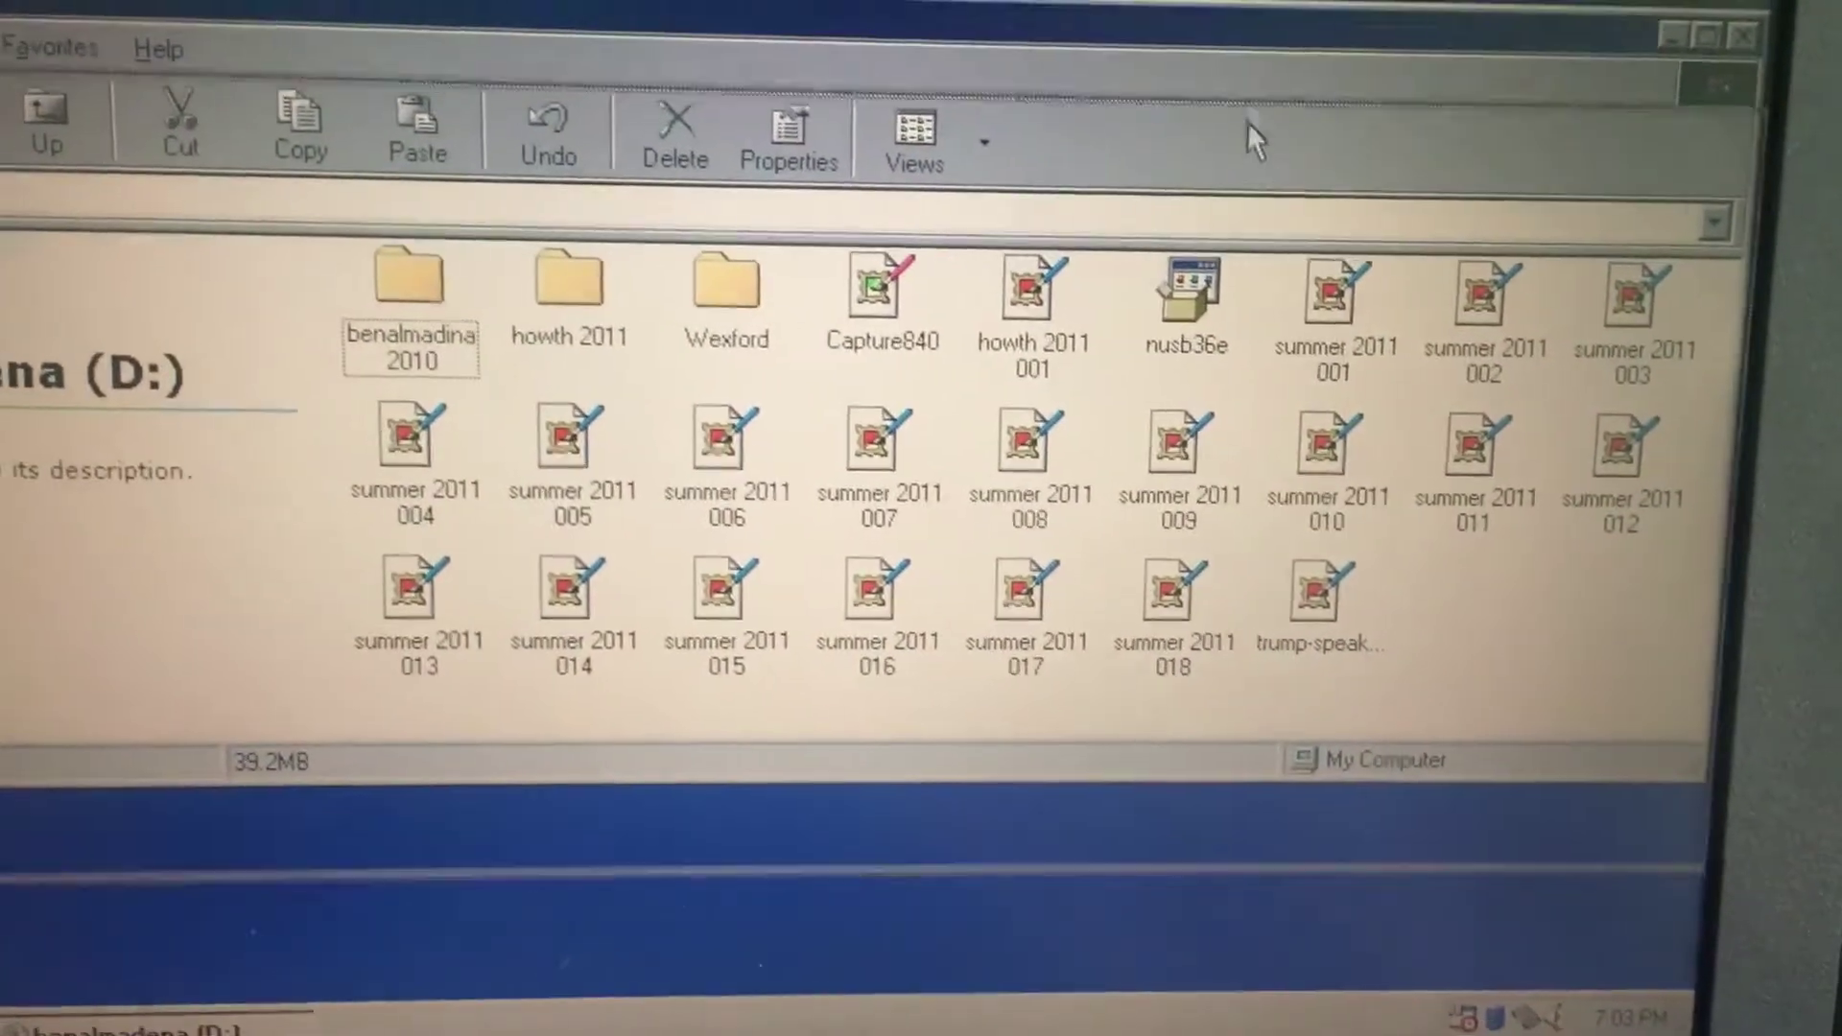
double_click(1248, 122)
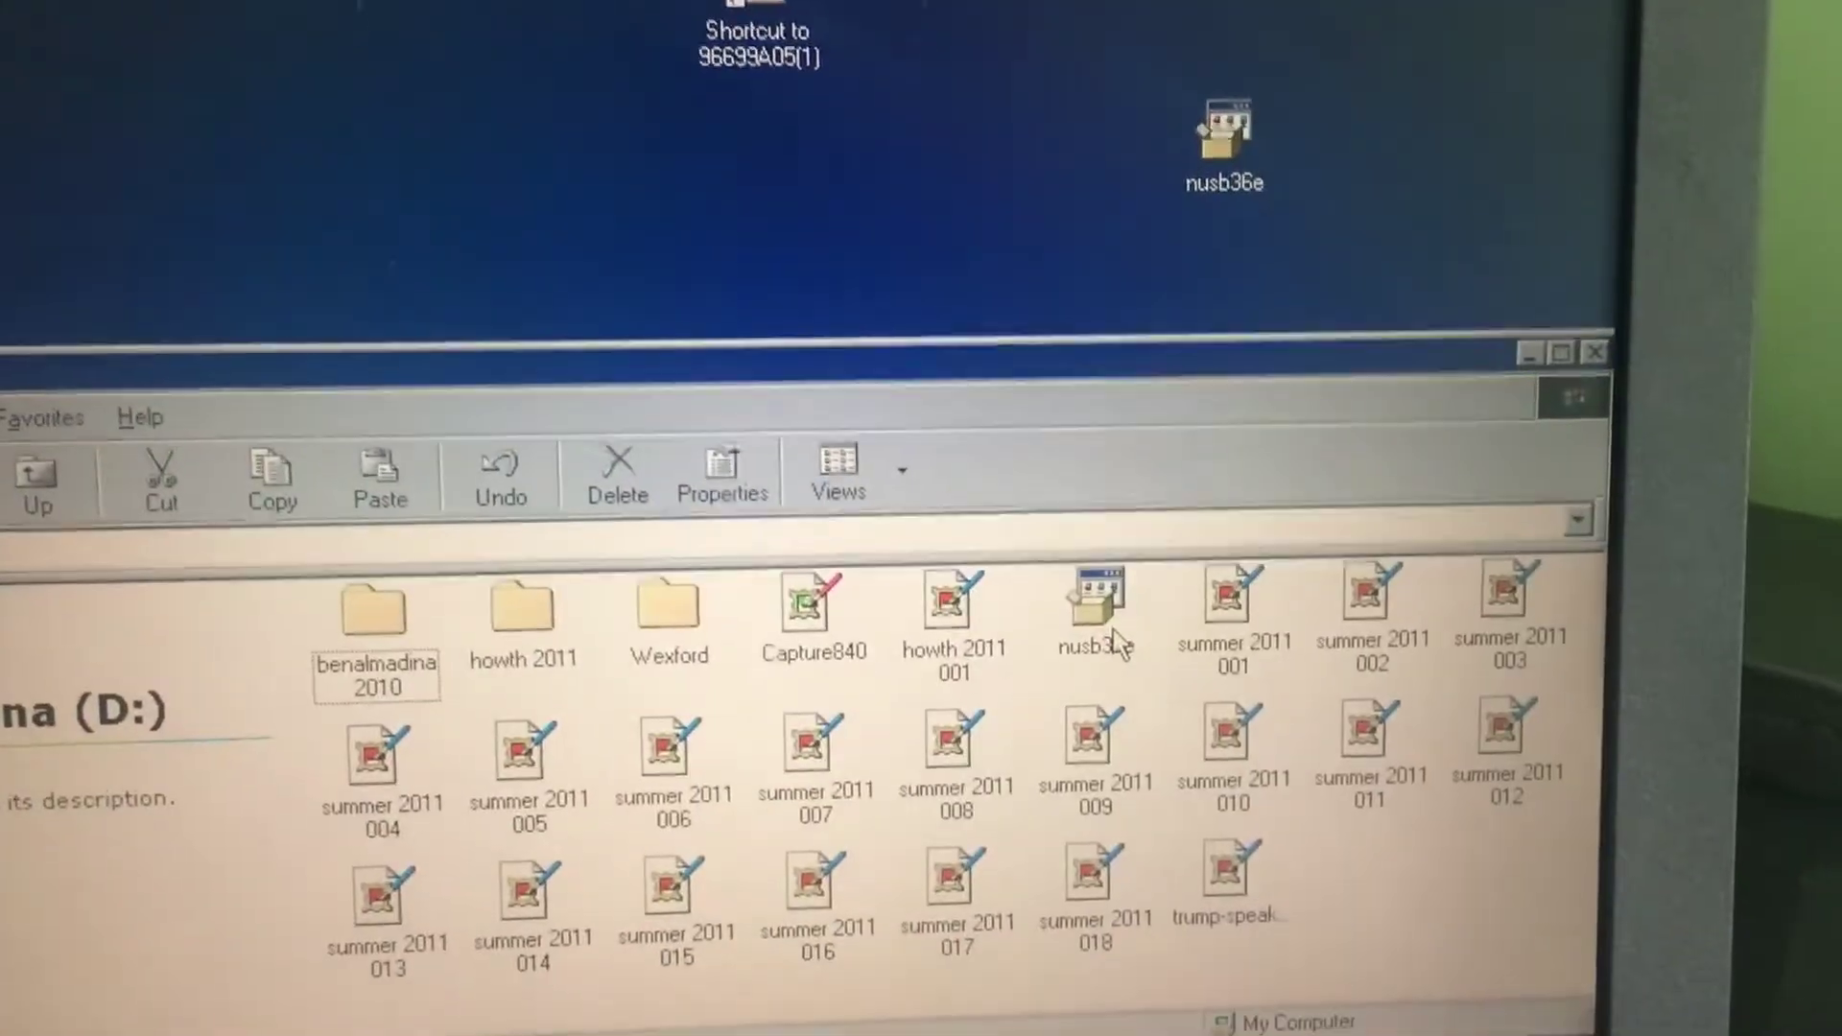
click(1101, 612)
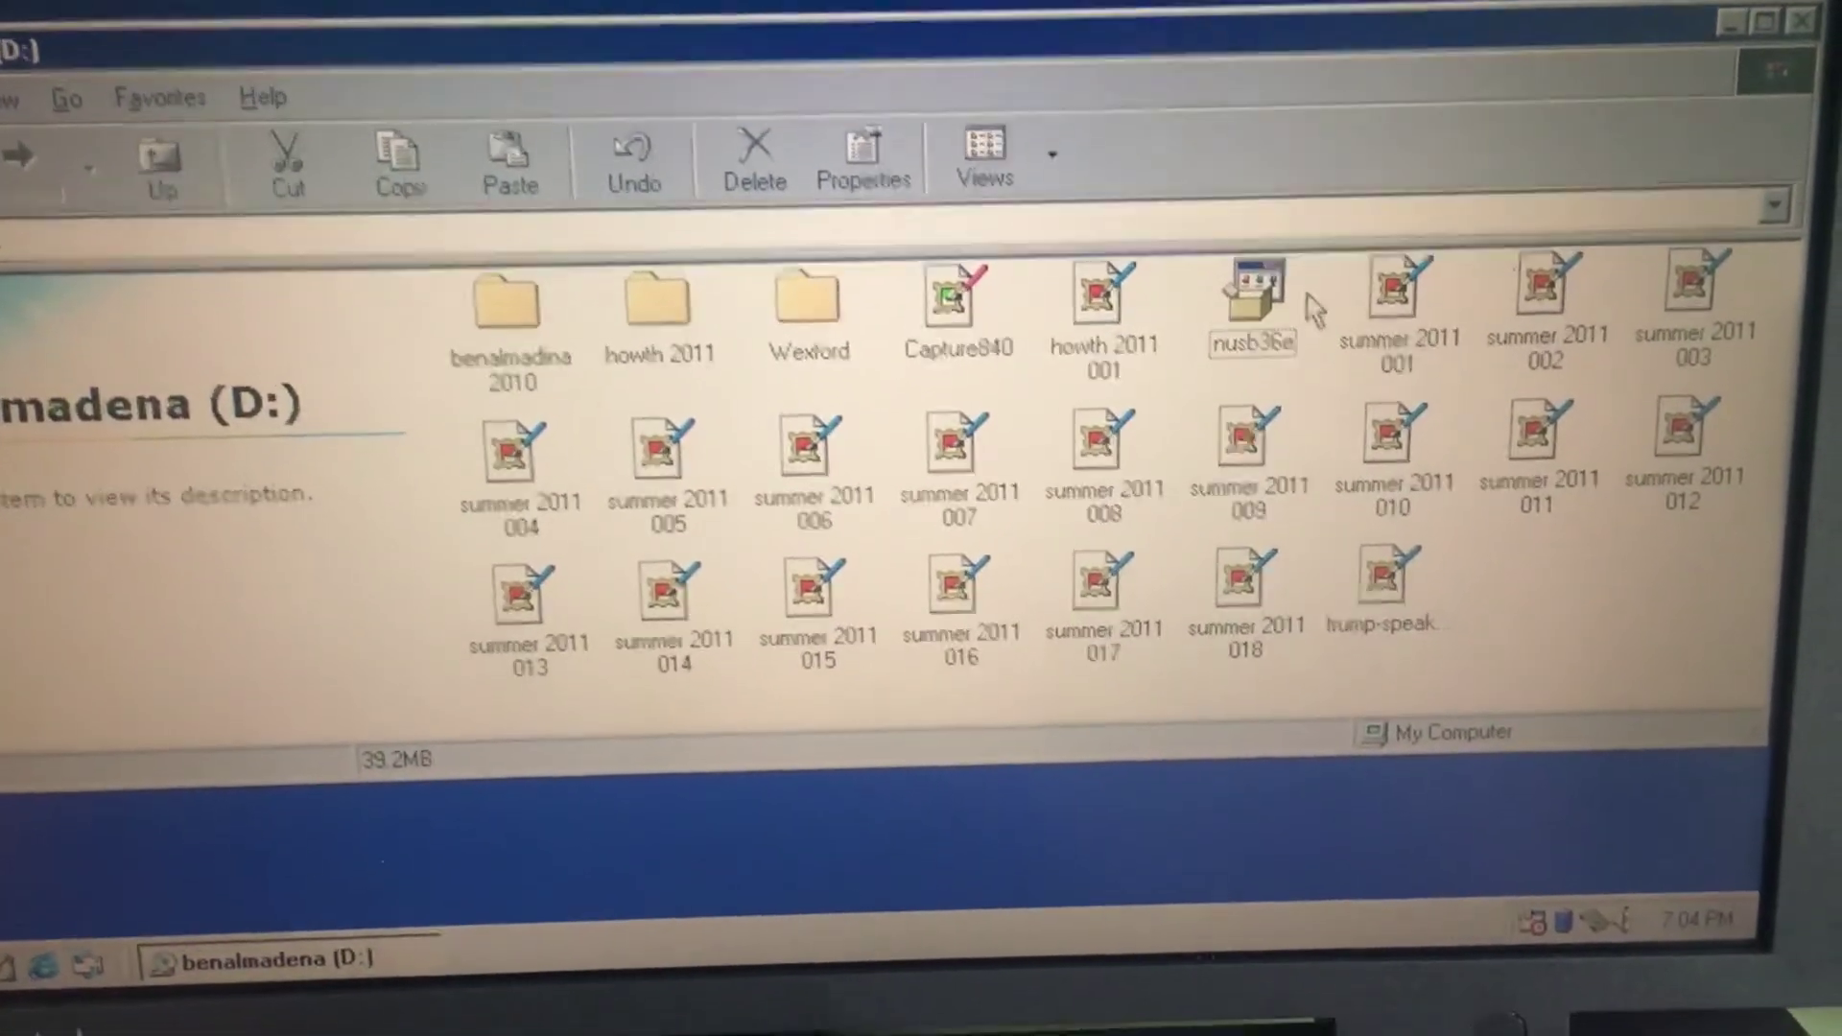
click(1633, 612)
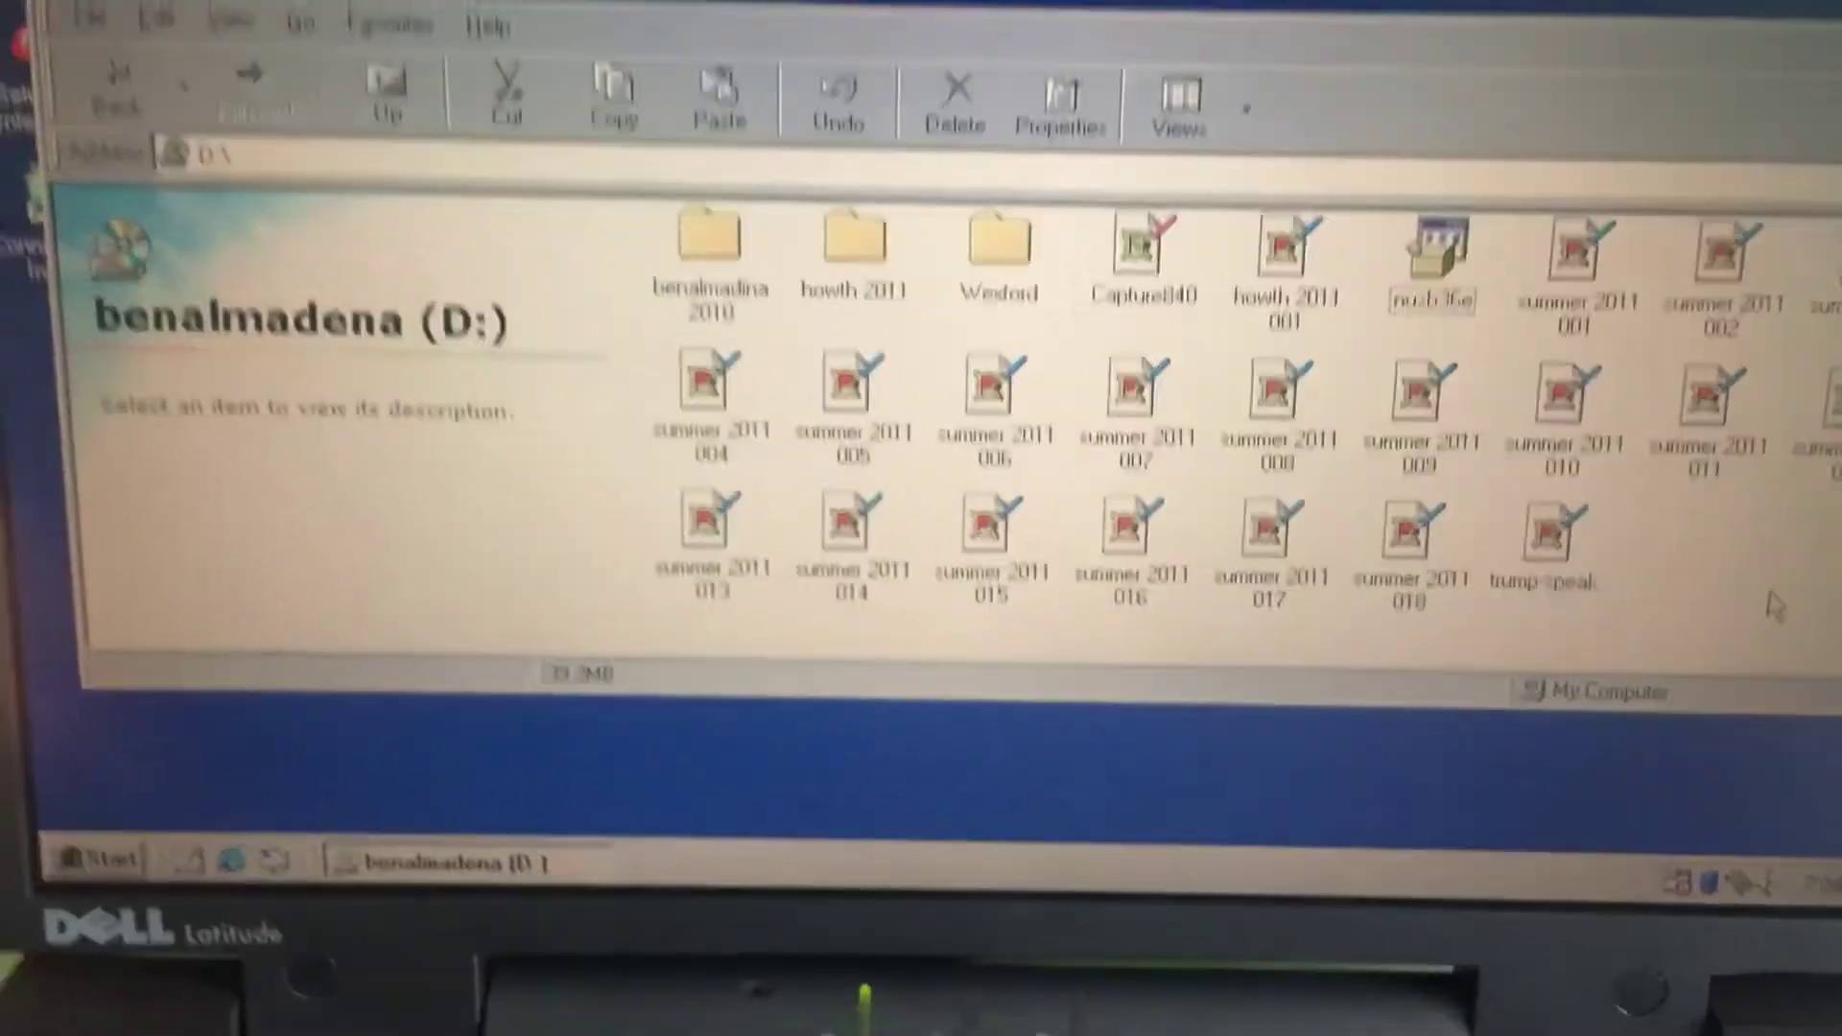